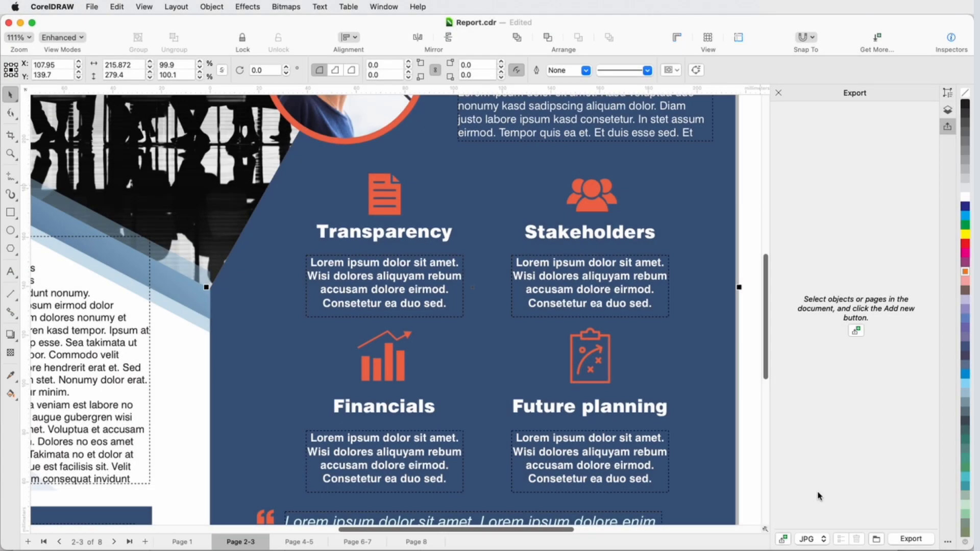
- Select the four section icons and add them to the export list
{"action": "left_click", "coordinate": [592, 196]}
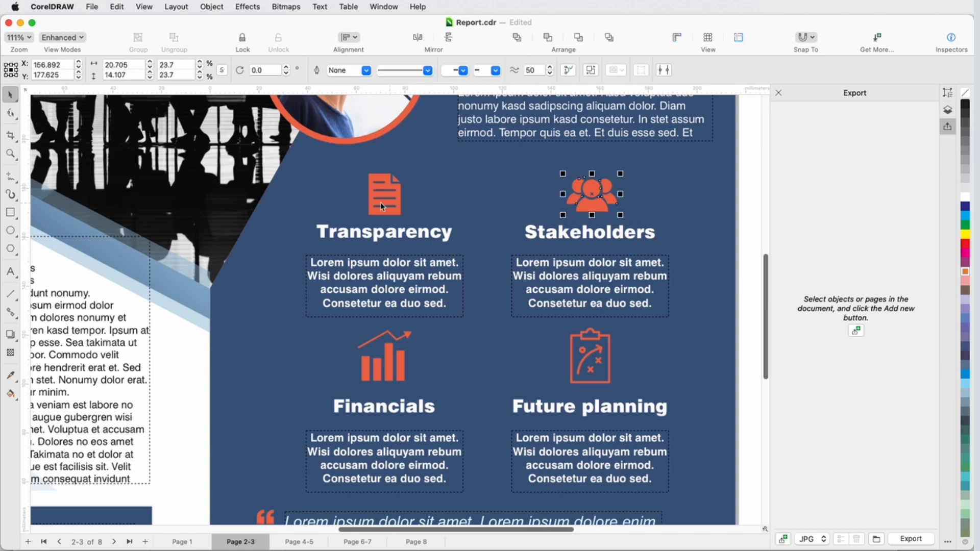
{"action": "left_click", "coordinate": [385, 195], "text": "shift"}
{"action": "left_click", "coordinate": [375, 376], "text": "shift"}
{"action": "left_click", "coordinate": [587, 377], "text": "shift"}
{"action": "left_click", "coordinate": [588, 388], "text": "shift"}
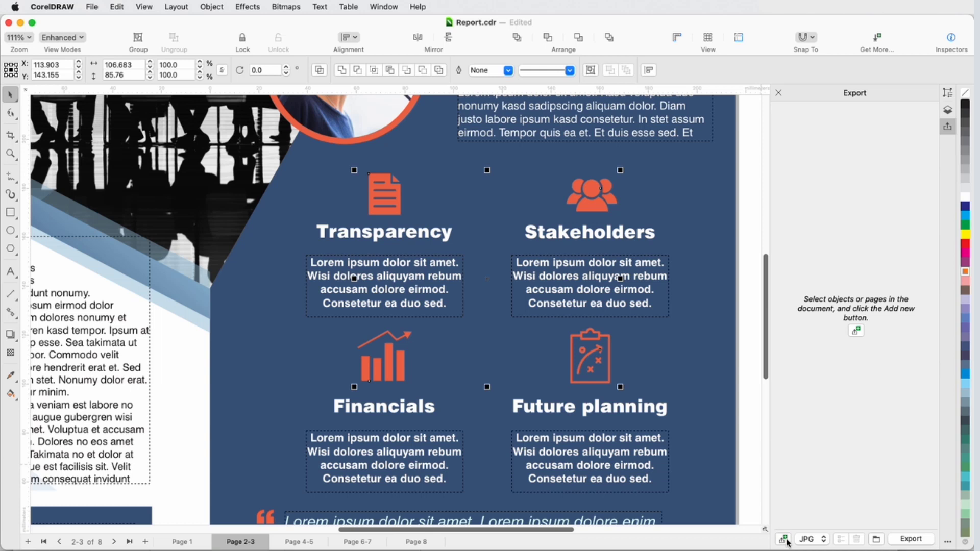
{"action": "left_click", "coordinate": [858, 333]}
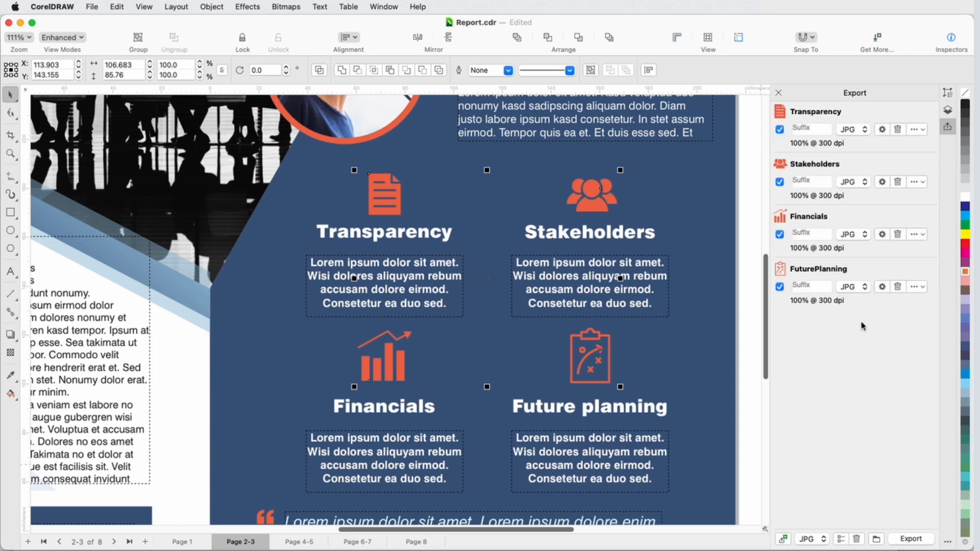
- Keep the Stakeholders entry as JPG and ticked for export, then deselect
{"action": "left_click", "coordinate": [866, 185]}
{"action": "left_click", "coordinate": [857, 196]}
{"action": "left_click", "coordinate": [862, 184]}
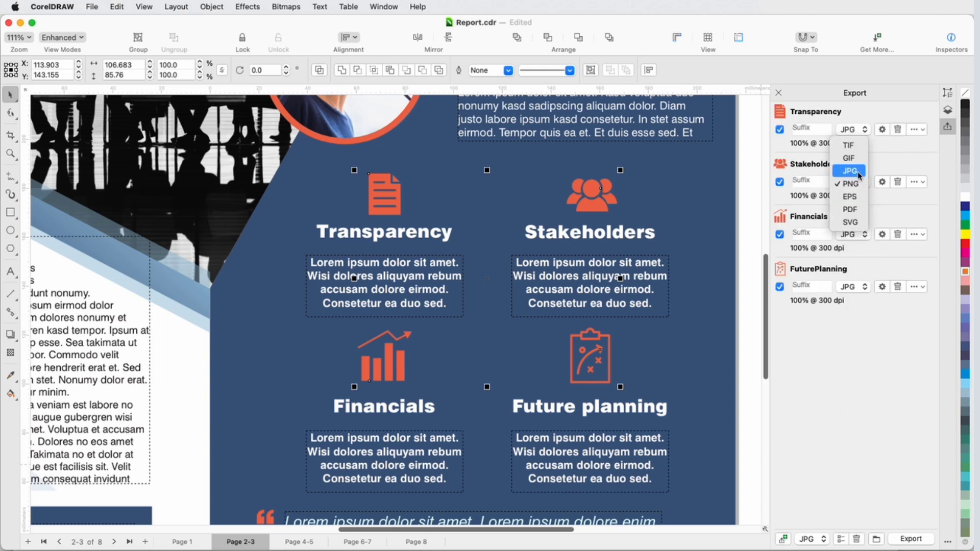
{"action": "left_click", "coordinate": [862, 198]}
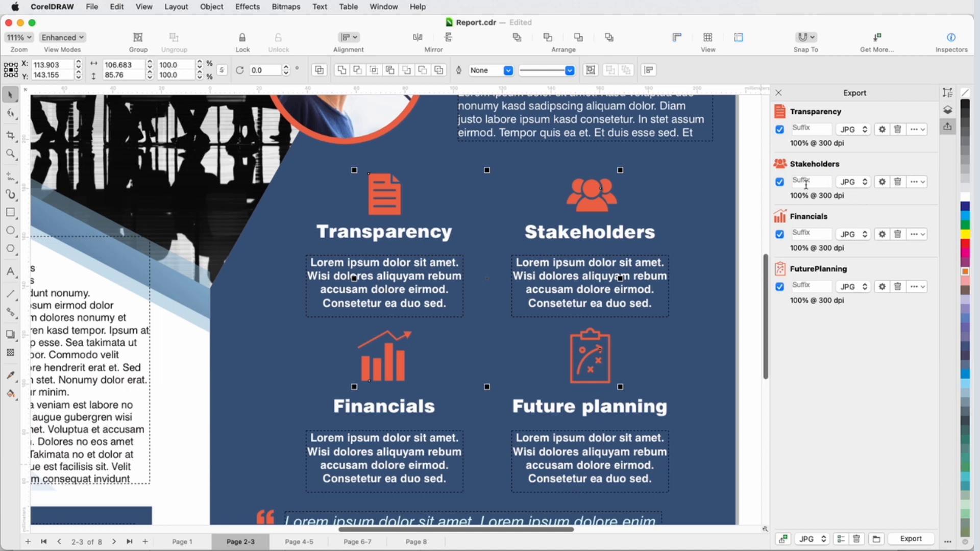
{"action": "left_click", "coordinate": [780, 183]}
{"action": "left_click", "coordinate": [779, 183]}
{"action": "left_click", "coordinate": [762, 381]}
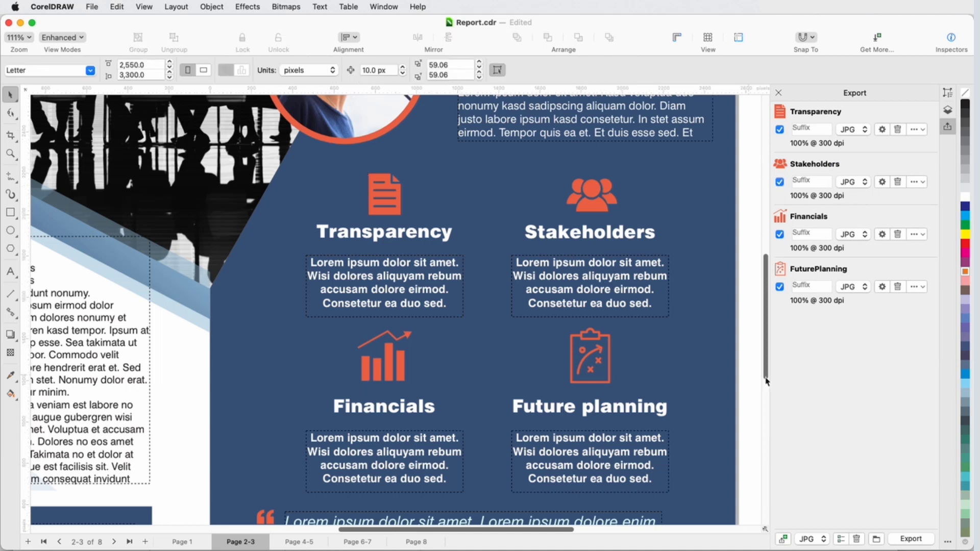
- Set the Exports folder as destination and export the four icon JPGs
{"action": "left_click", "coordinate": [876, 540]}
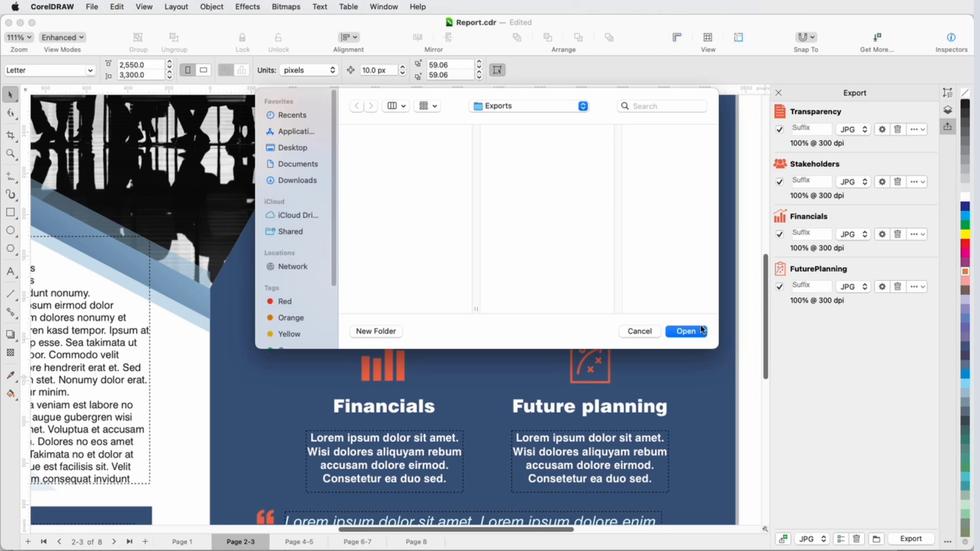
{"action": "left_click", "coordinate": [696, 332]}
{"action": "left_click", "coordinate": [927, 539]}
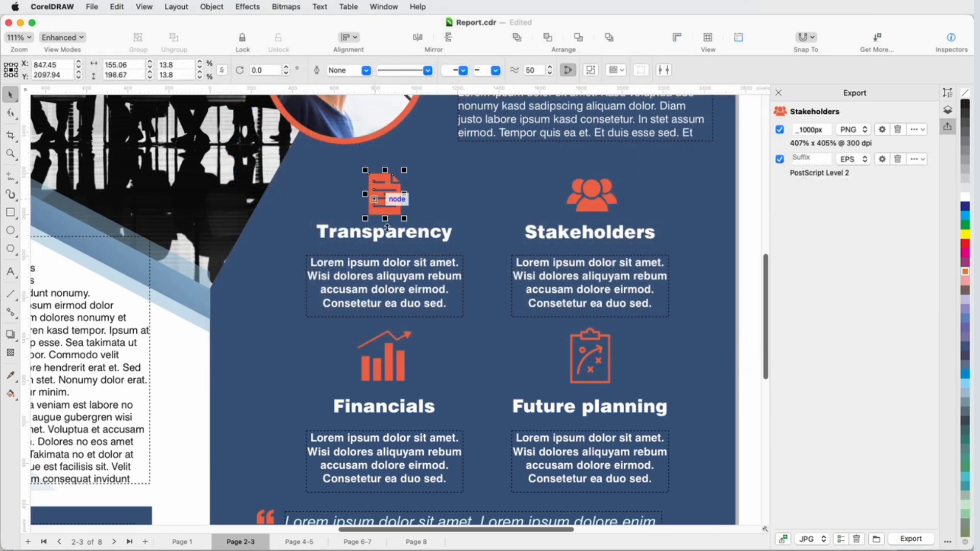
- Apply the Stakeholders _1000px PNG and EPS settings to all four icons and export
{"action": "left_click", "coordinate": [390, 353], "text": "shift"}
{"action": "left_click", "coordinate": [594, 380], "text": "shift"}
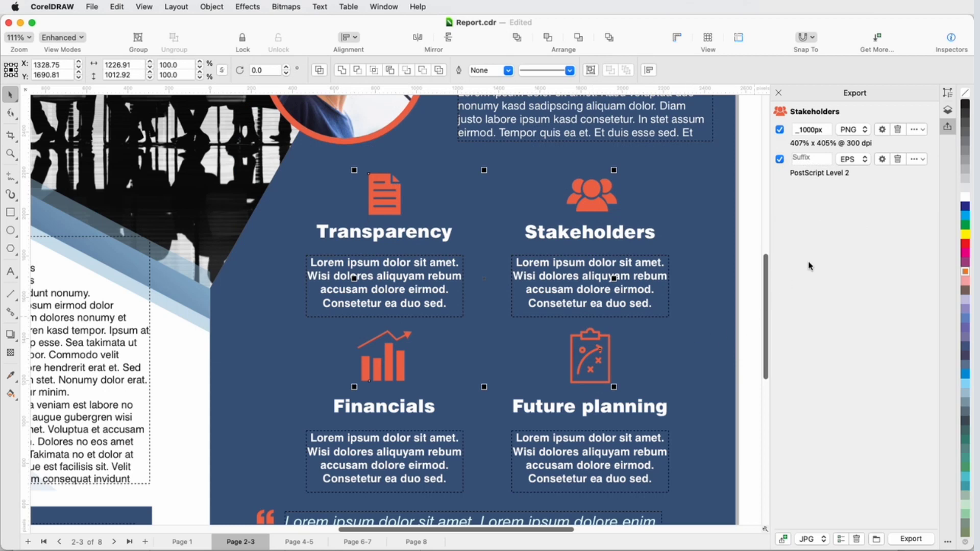
{"action": "left_click", "coordinate": [918, 130]}
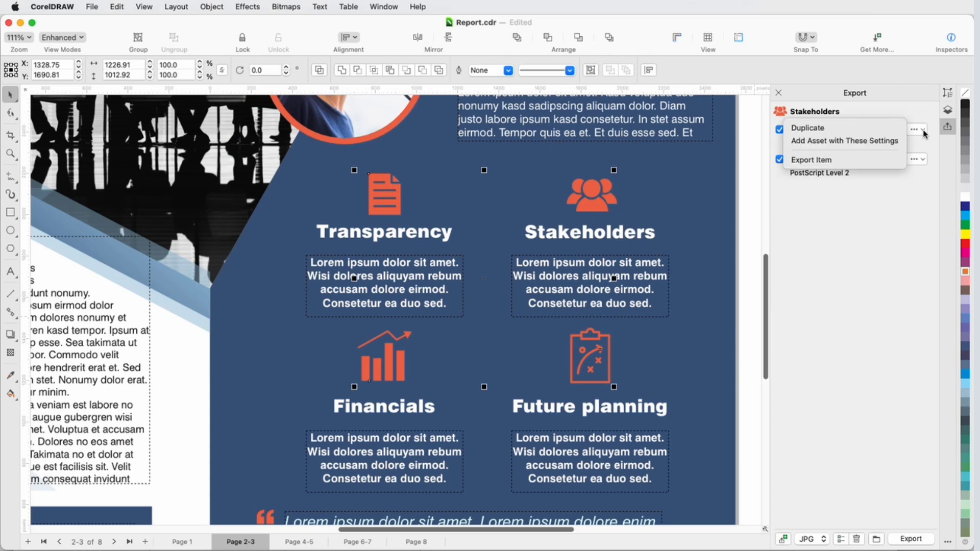
{"action": "left_click", "coordinate": [901, 142]}
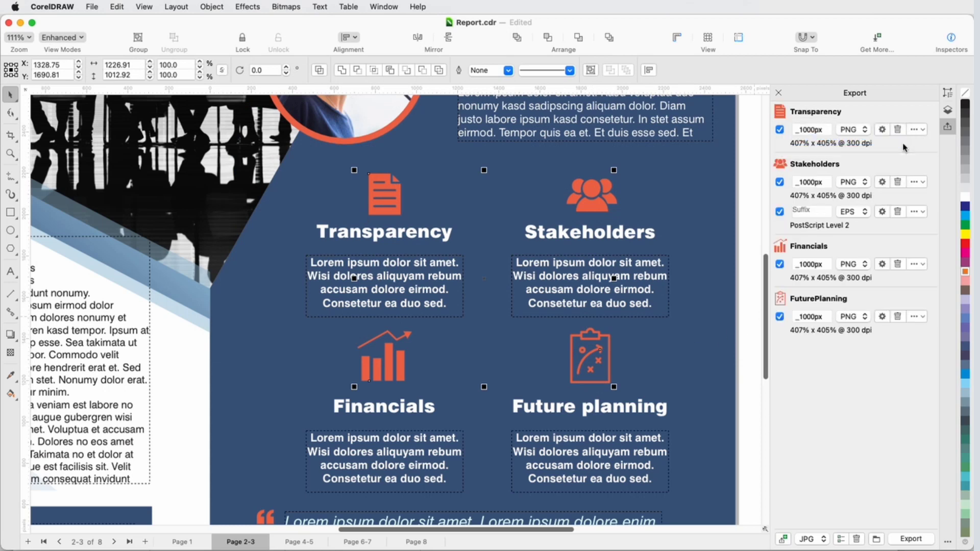
{"action": "left_click", "coordinate": [923, 211]}
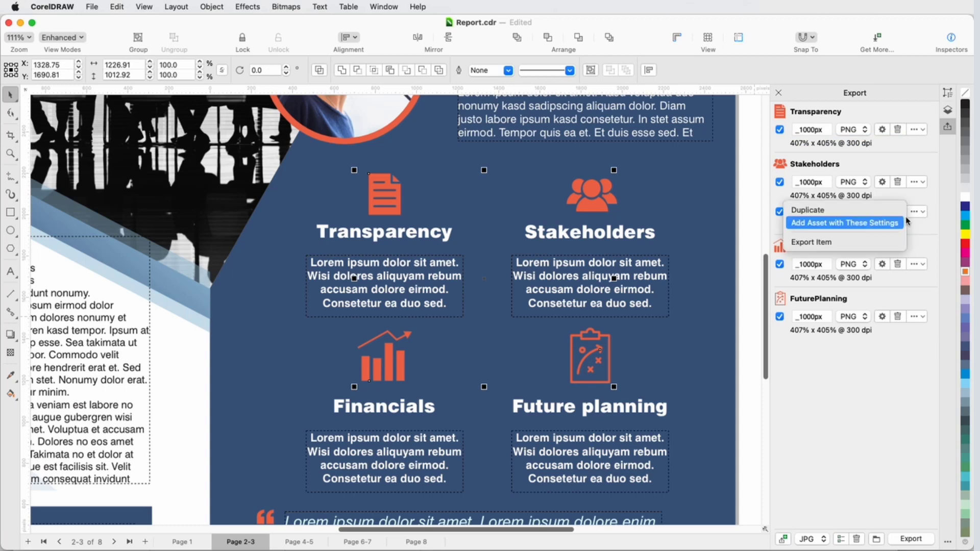
{"action": "left_click", "coordinate": [906, 220]}
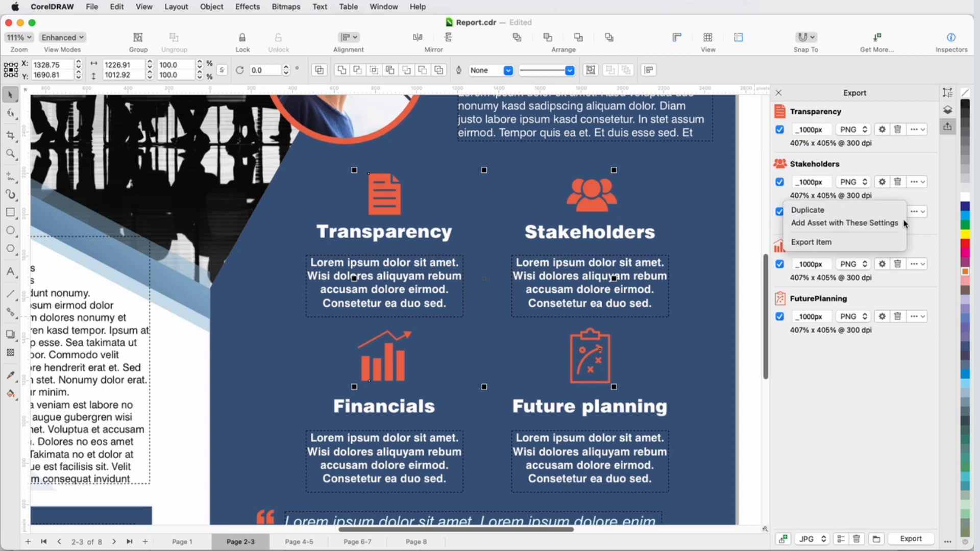
{"action": "left_click", "coordinate": [911, 539]}
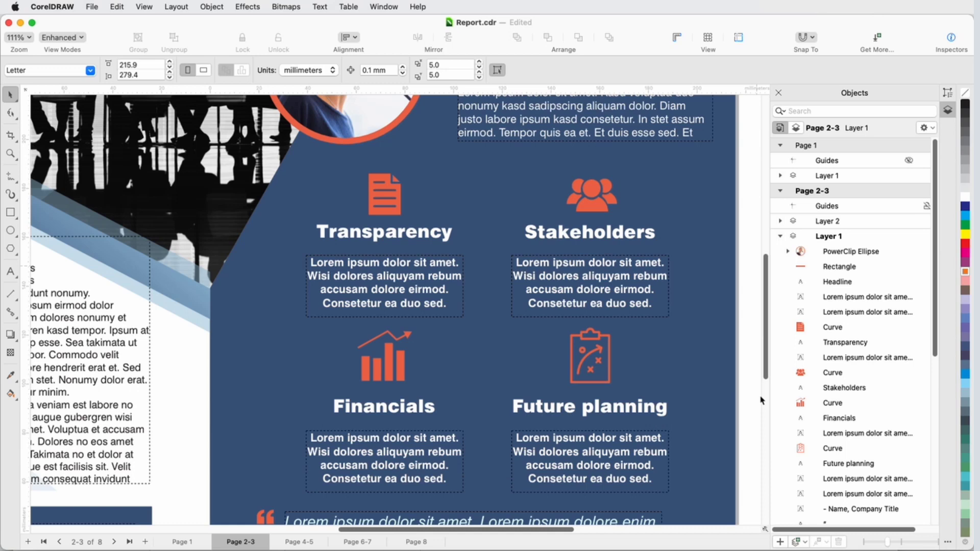
- Rename the Stakeholders icon's Curve to 'Stakeholders' in the Objects list
{"action": "left_click", "coordinate": [811, 372]}
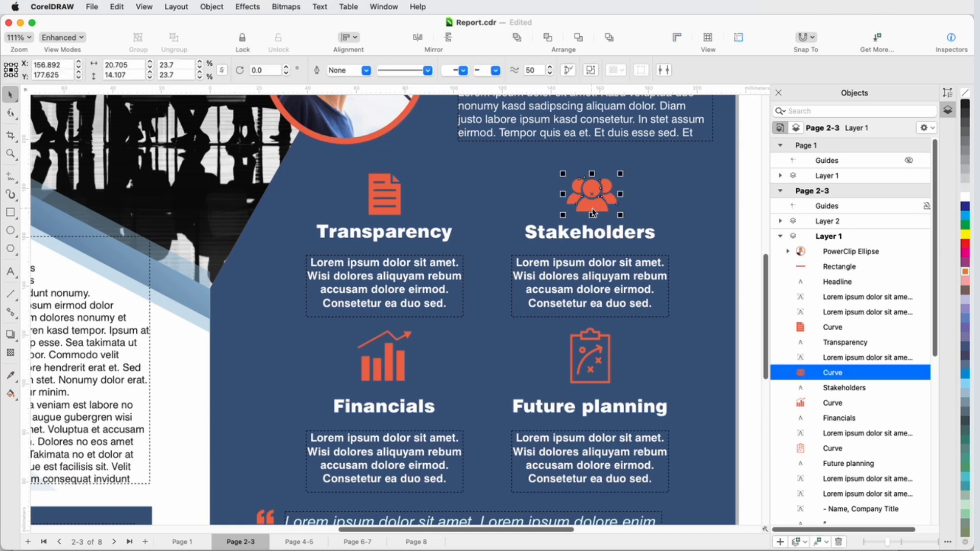
{"action": "right_click", "coordinate": [841, 373]}
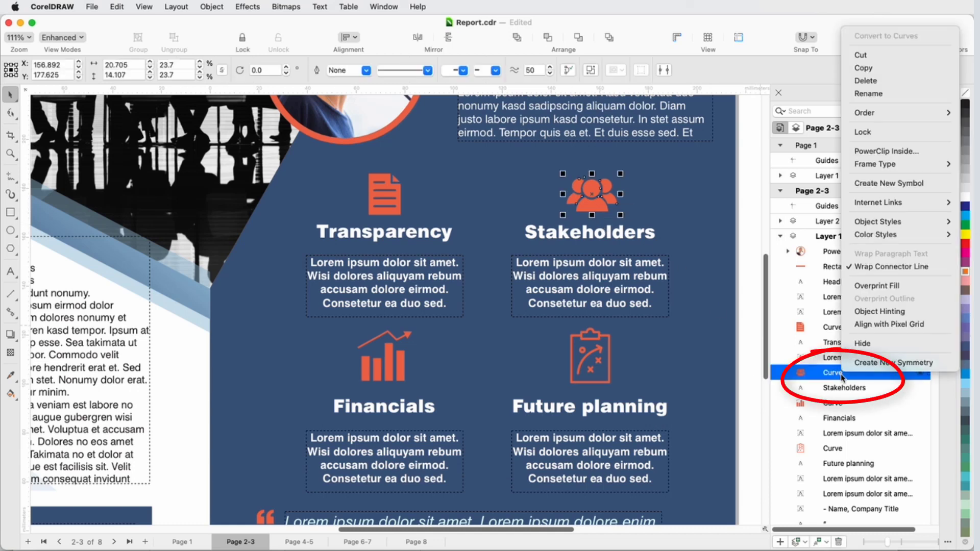
{"action": "left_click", "coordinate": [883, 93]}
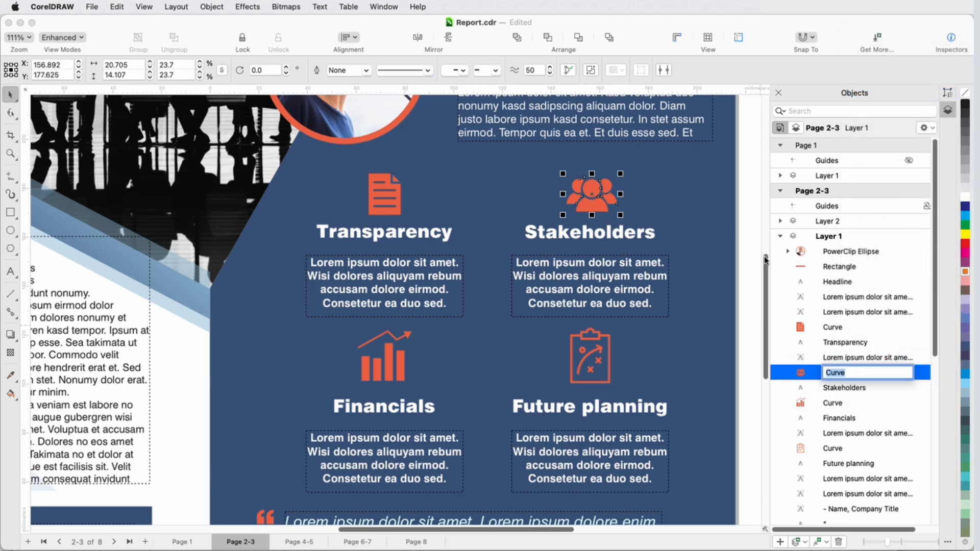
{"action": "type", "text": "Stak"}
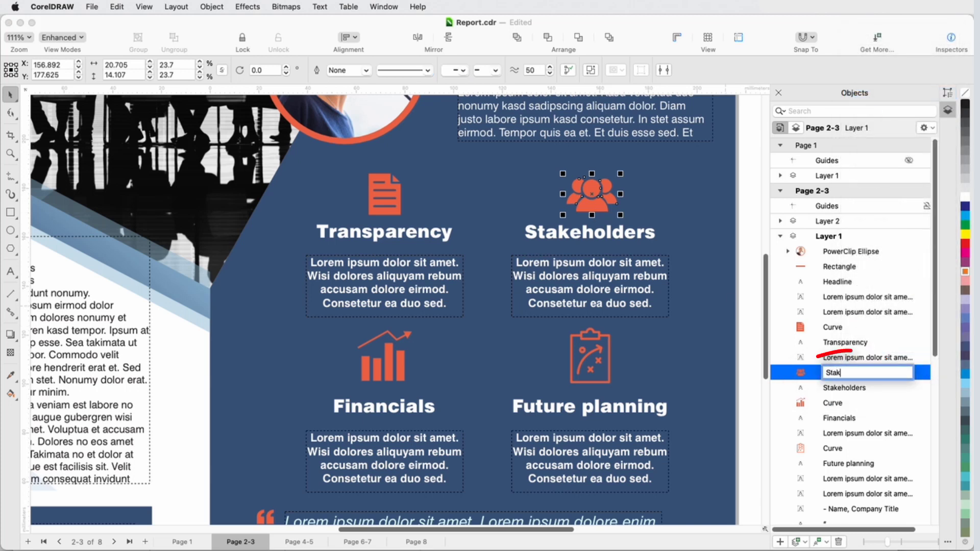
{"action": "type", "text": "eholders"}
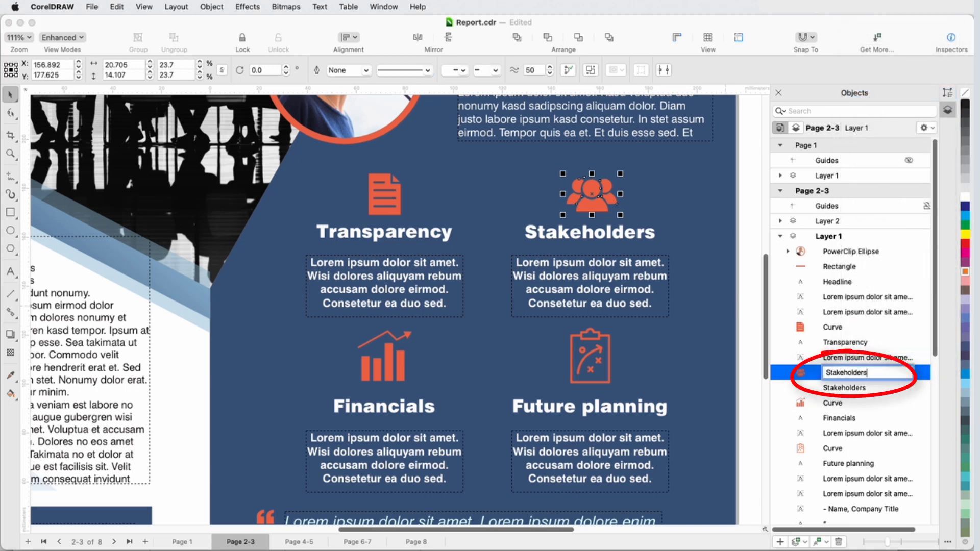
{"action": "key", "text": "Return"}
{"action": "left_click", "coordinate": [704, 383]}
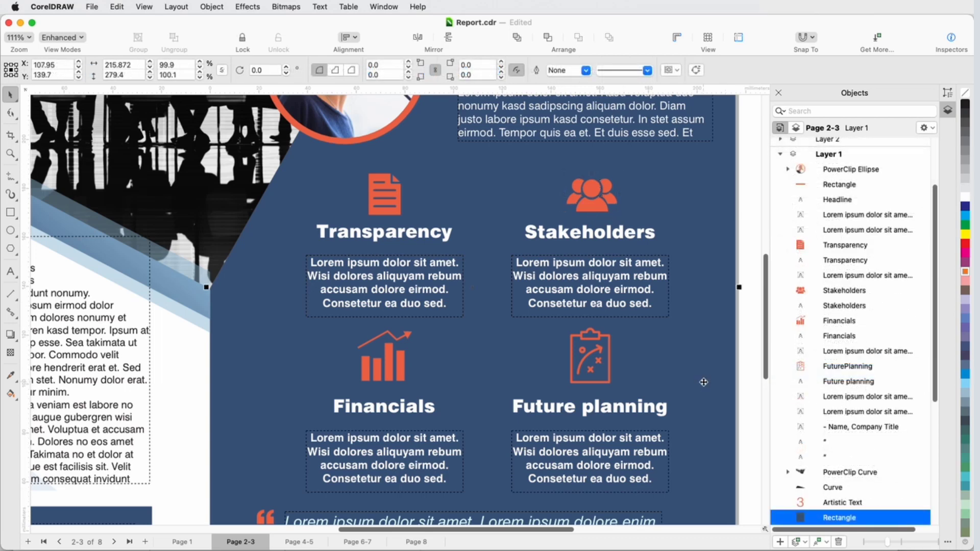
- Switch the side panel from the object list to the Export inspector
{"action": "left_click", "coordinate": [402, 10]}
{"action": "mouse_move", "coordinate": [446, 120]}
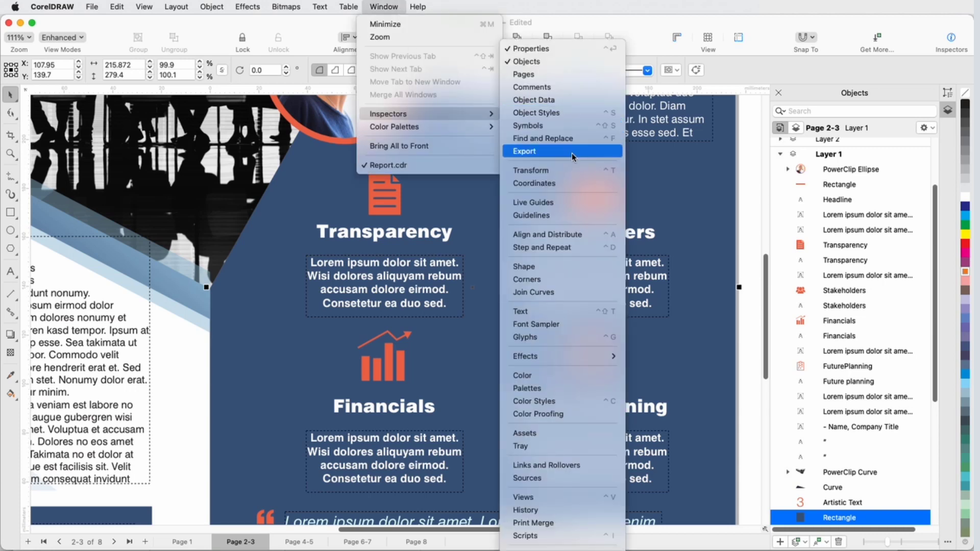
{"action": "left_click", "coordinate": [947, 542]}
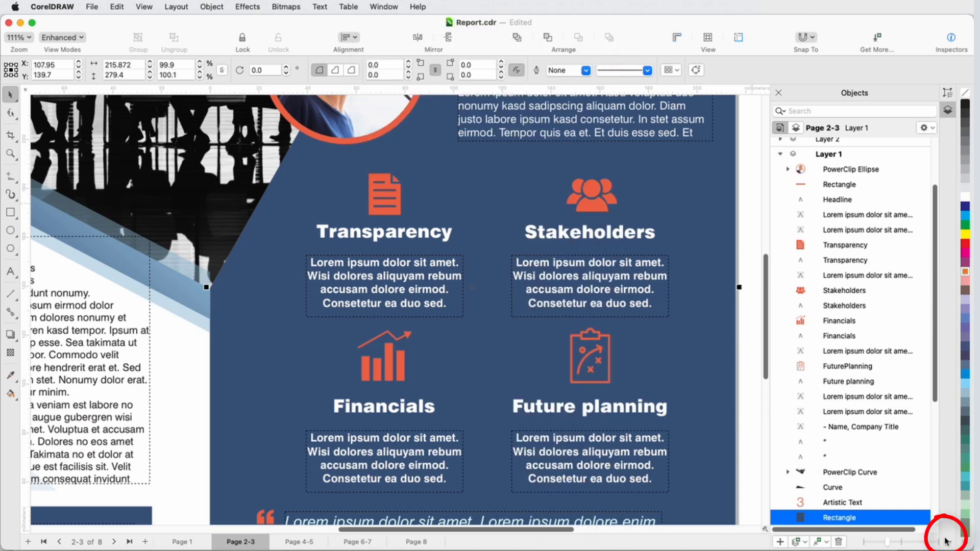
{"action": "left_click", "coordinate": [946, 542]}
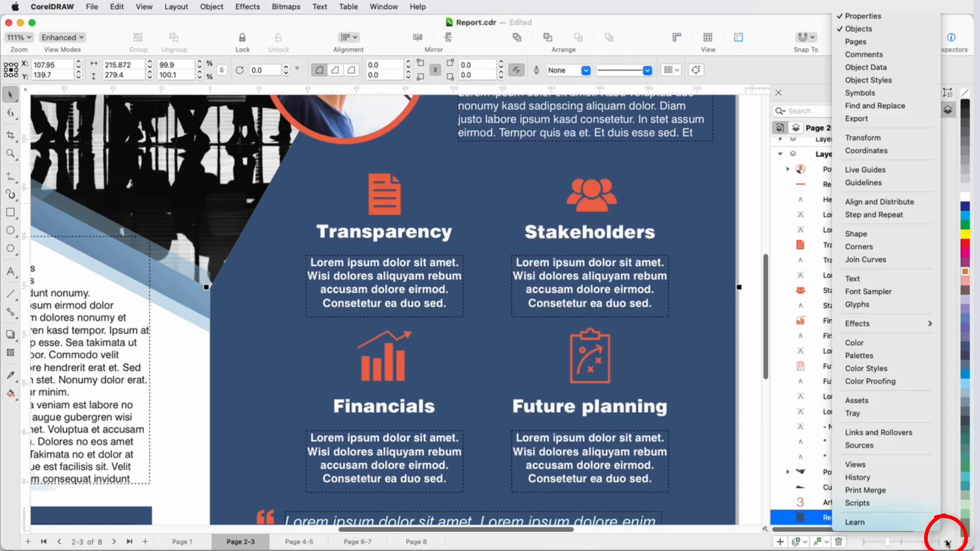
{"action": "left_click", "coordinate": [857, 119]}
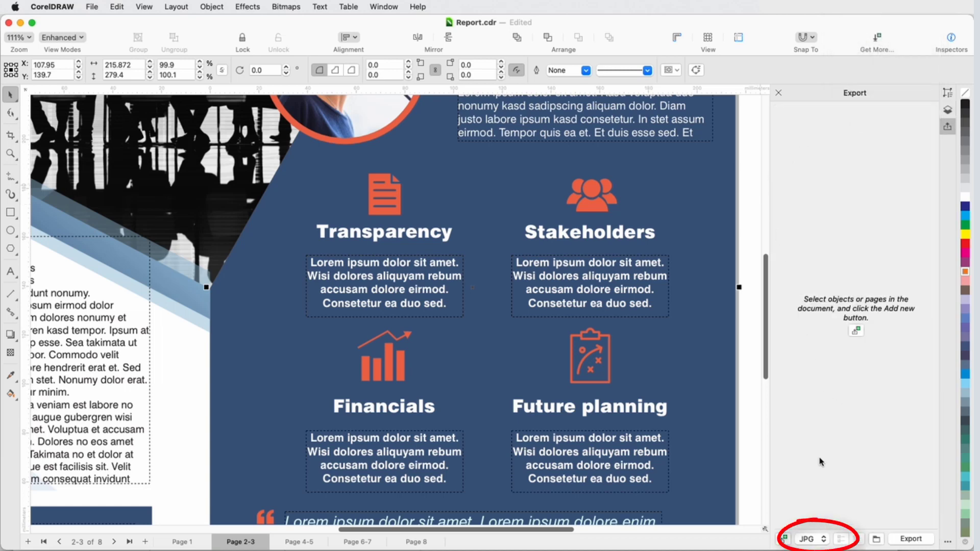
- Keep JPG format and add the four selected section icons as export entries
{"action": "left_click", "coordinate": [823, 539]}
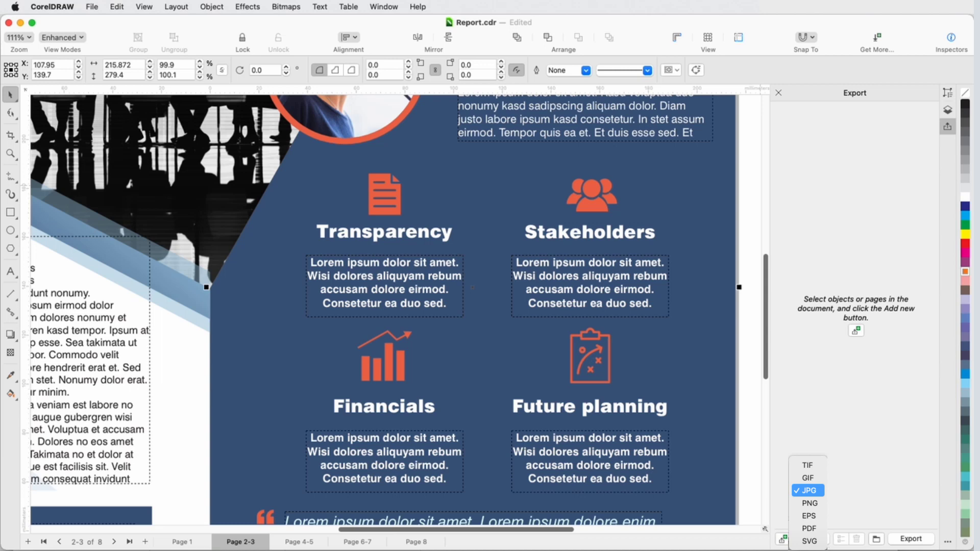
{"action": "left_click", "coordinate": [818, 494]}
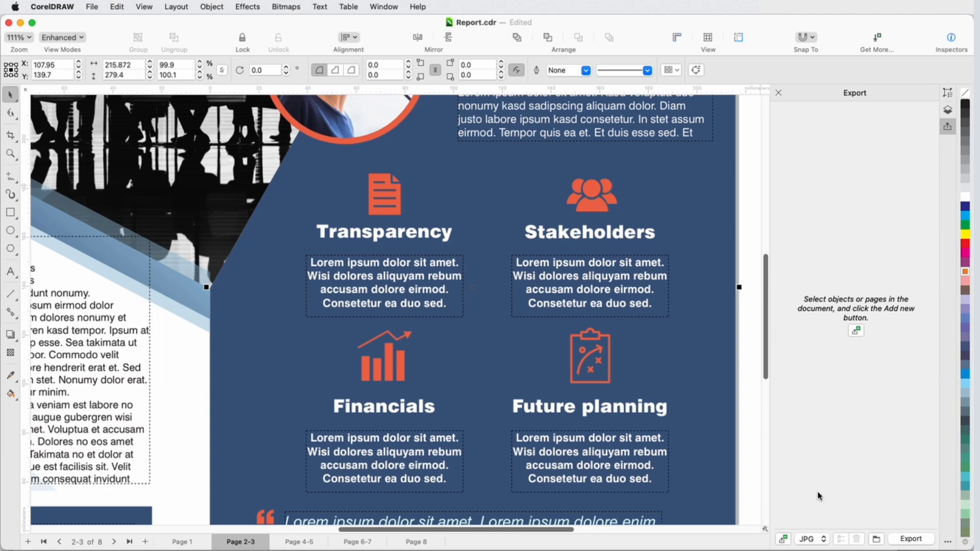
{"action": "left_click", "coordinate": [605, 215]}
{"action": "left_click", "coordinate": [376, 202], "text": "shift"}
{"action": "left_click", "coordinate": [376, 380], "text": "shift"}
{"action": "left_click", "coordinate": [587, 381], "text": "shift"}
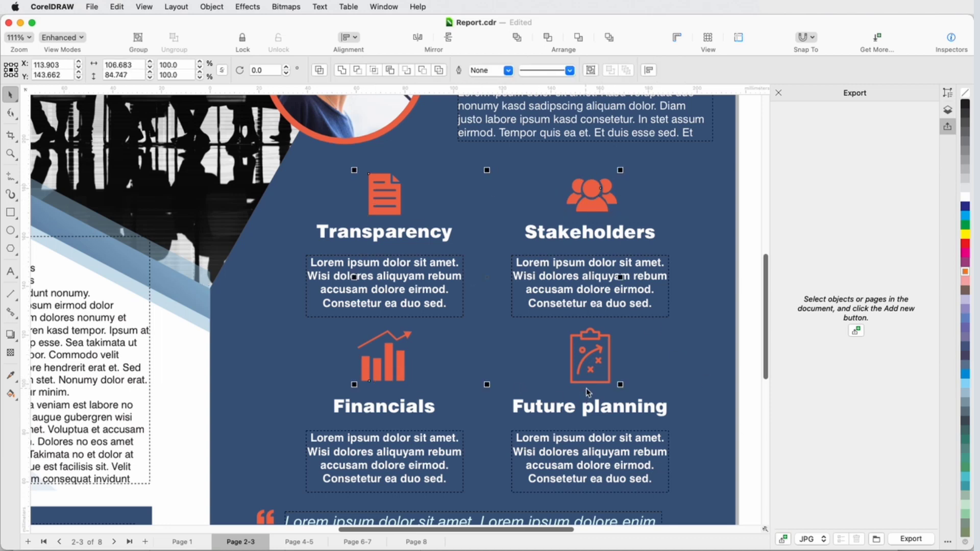
{"action": "left_click", "coordinate": [588, 379], "text": "shift"}
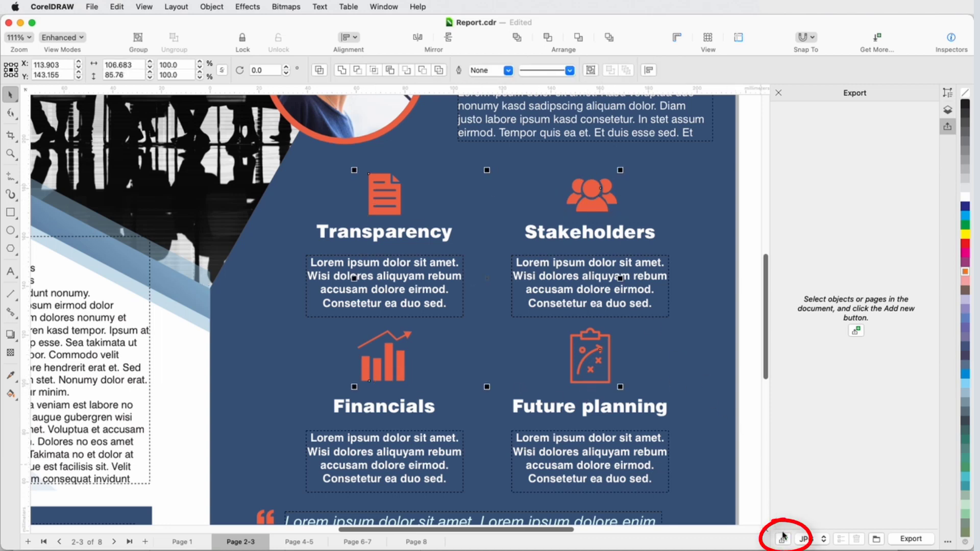
{"action": "left_click", "coordinate": [859, 334]}
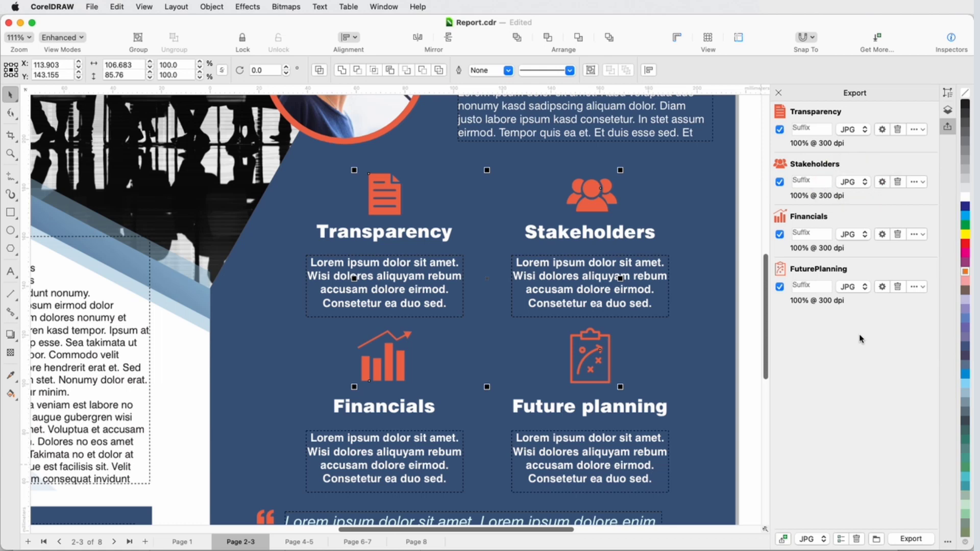
- Keep Stakeholders as a ticked JPG export and set the destination to the Exports folder
{"action": "left_click", "coordinate": [863, 183]}
{"action": "left_click", "coordinate": [862, 196]}
{"action": "left_click", "coordinate": [864, 187]}
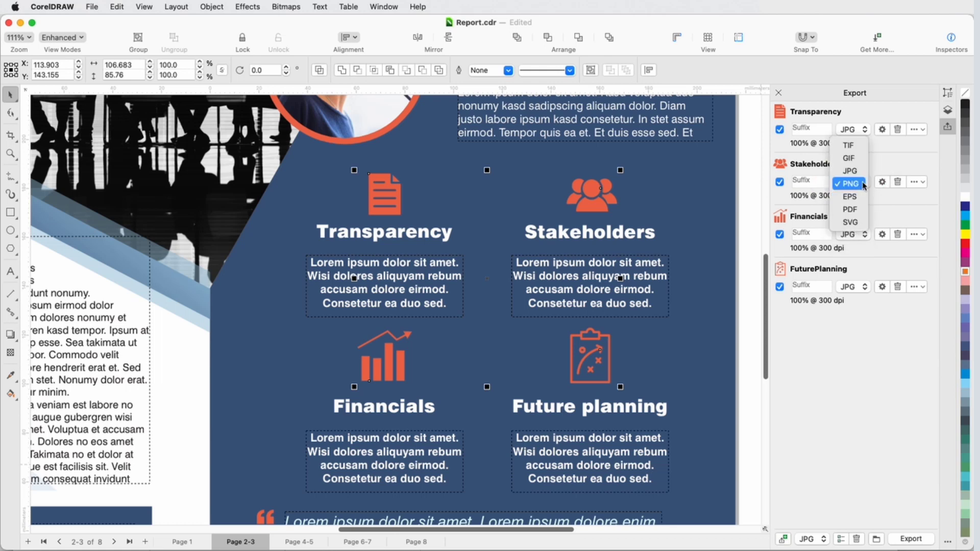
{"action": "left_click", "coordinate": [850, 171]}
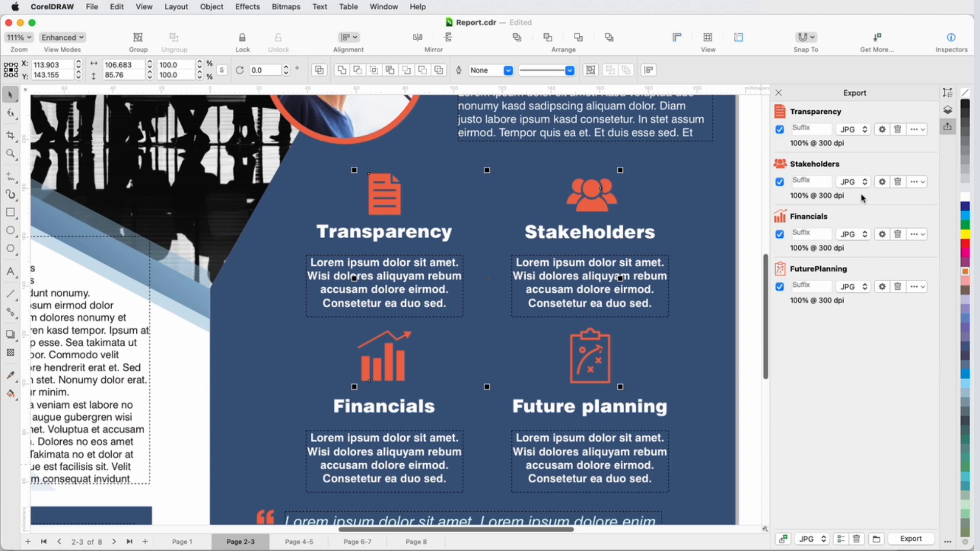
{"action": "left_click", "coordinate": [780, 182]}
{"action": "left_click", "coordinate": [780, 183]}
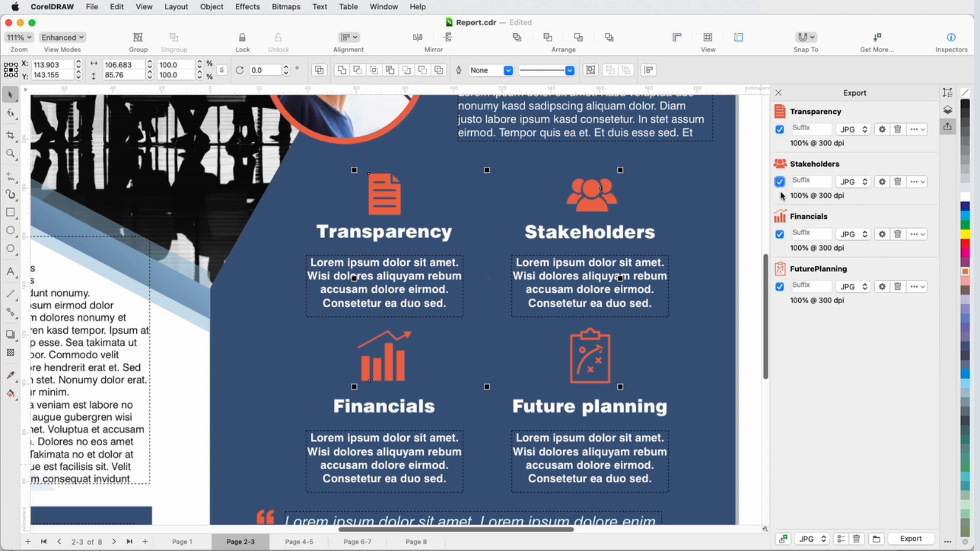
{"action": "left_click", "coordinate": [875, 539]}
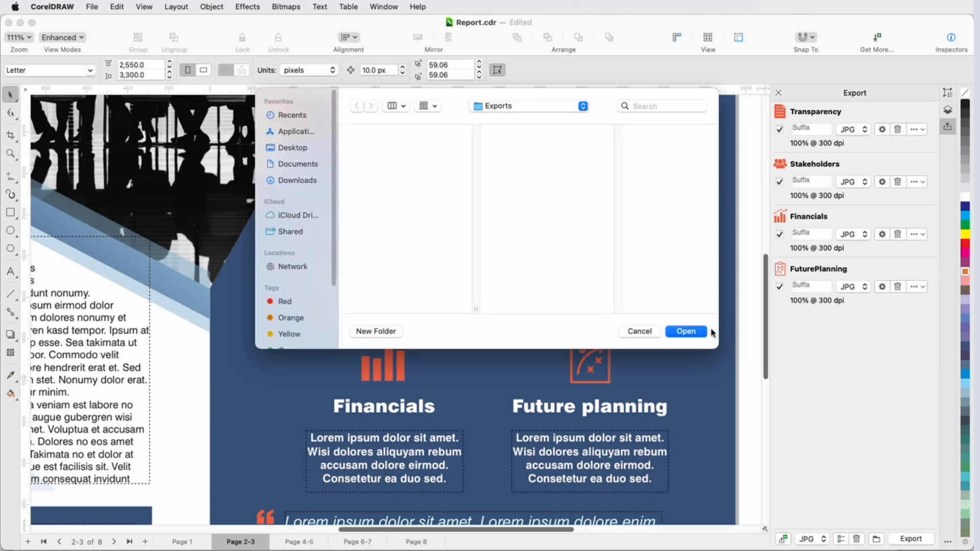
{"action": "left_click", "coordinate": [699, 332]}
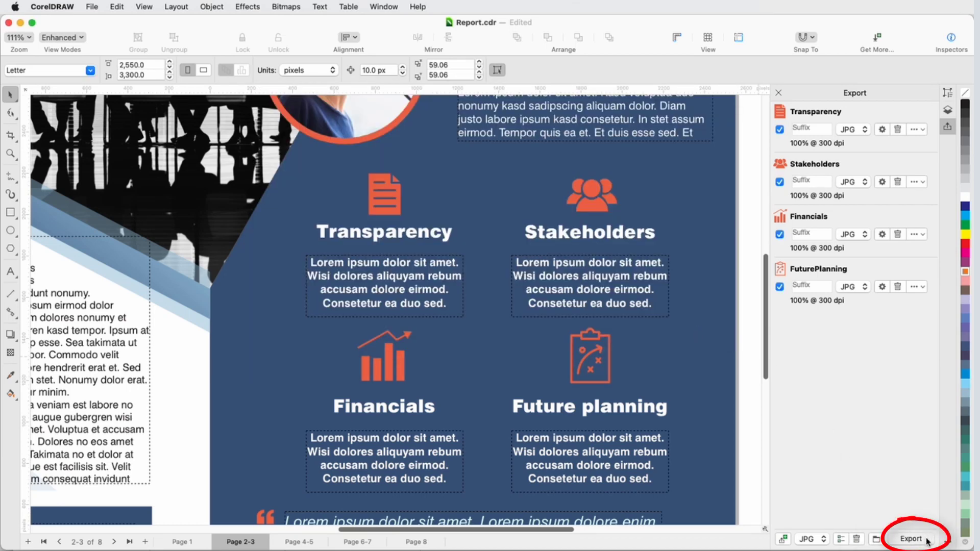
{"action": "left_click", "coordinate": [928, 541]}
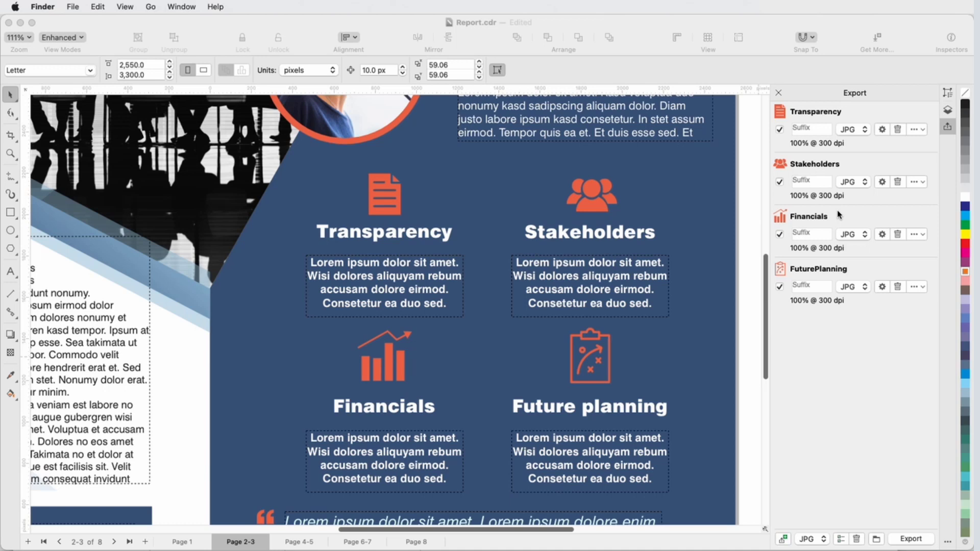
- Delete the Stakeholders entry, then check all remaining icon entries and delete them
{"action": "left_click", "coordinate": [897, 181]}
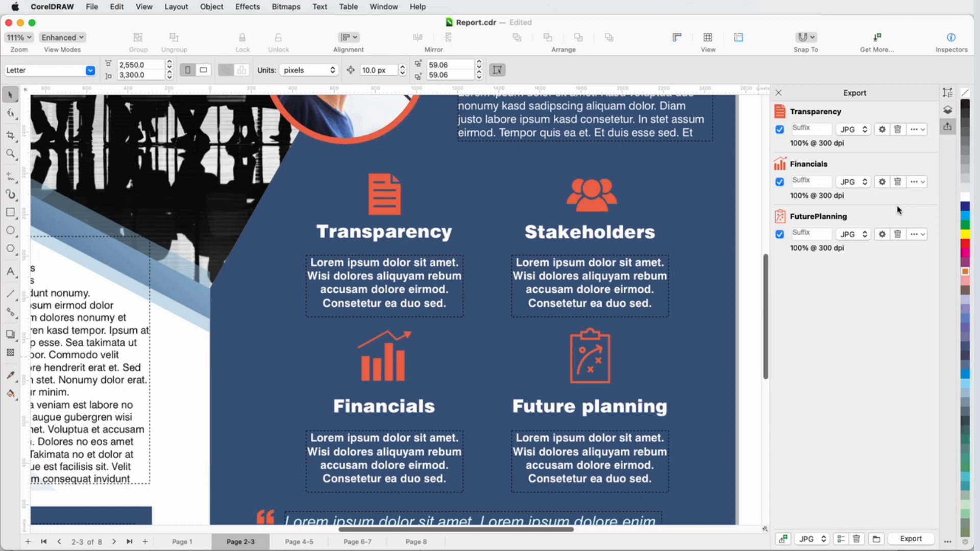
{"action": "left_click", "coordinate": [842, 539]}
{"action": "left_click", "coordinate": [779, 235]}
{"action": "left_click", "coordinate": [780, 182]}
{"action": "left_click", "coordinate": [843, 538]}
{"action": "left_click", "coordinate": [857, 539]}
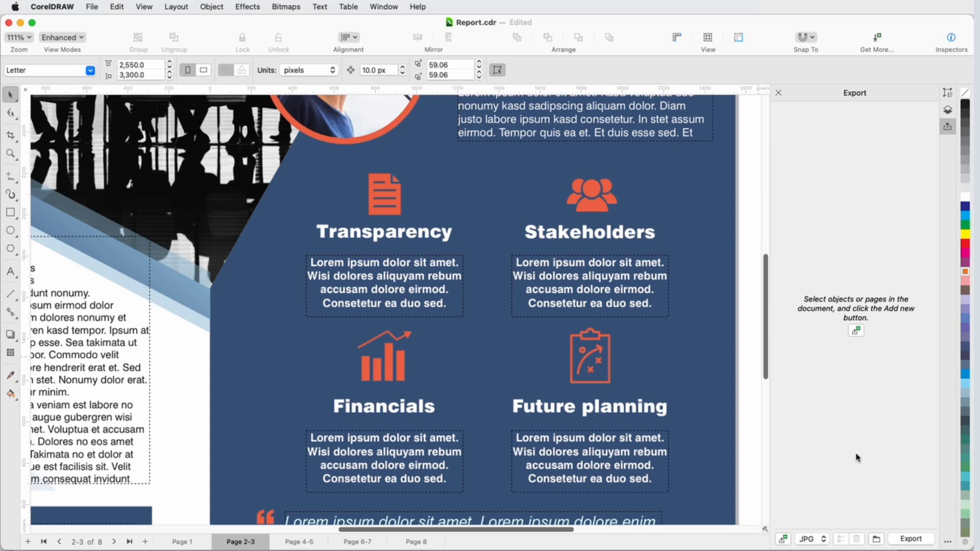
- Add the Stakeholders icon to the export list as PNG and open its PNG settings
{"action": "left_click", "coordinate": [605, 207]}
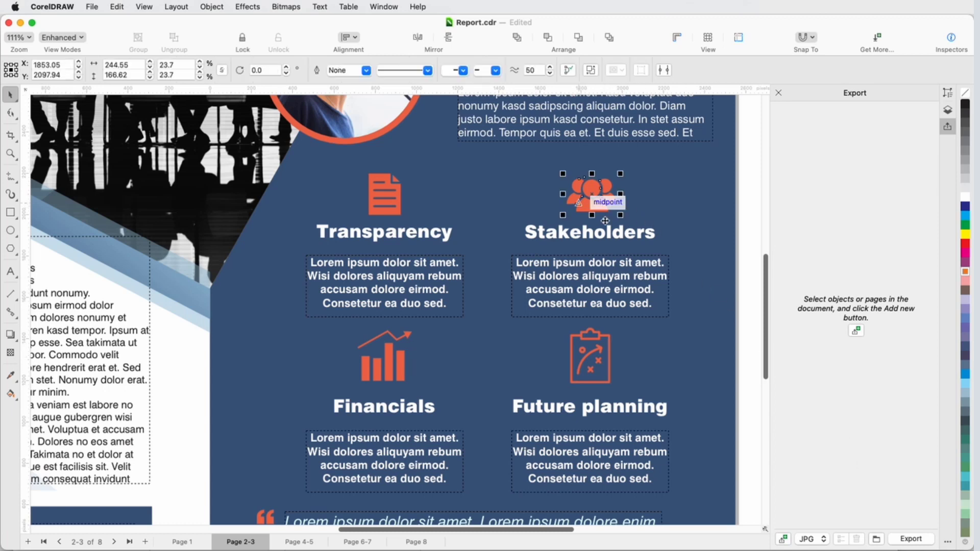
{"action": "left_click", "coordinate": [856, 330]}
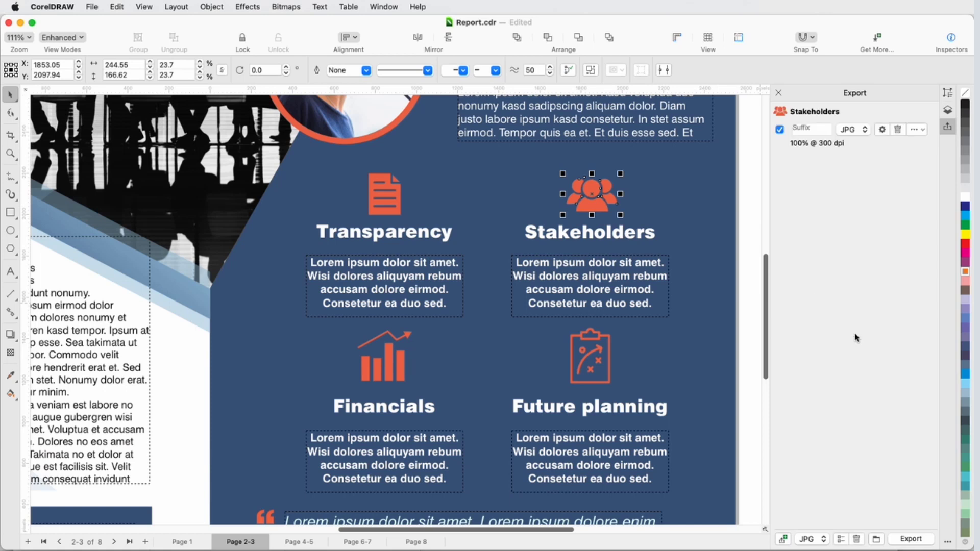
{"action": "left_click", "coordinate": [854, 129]}
{"action": "left_click", "coordinate": [859, 144]}
{"action": "left_click", "coordinate": [883, 131]}
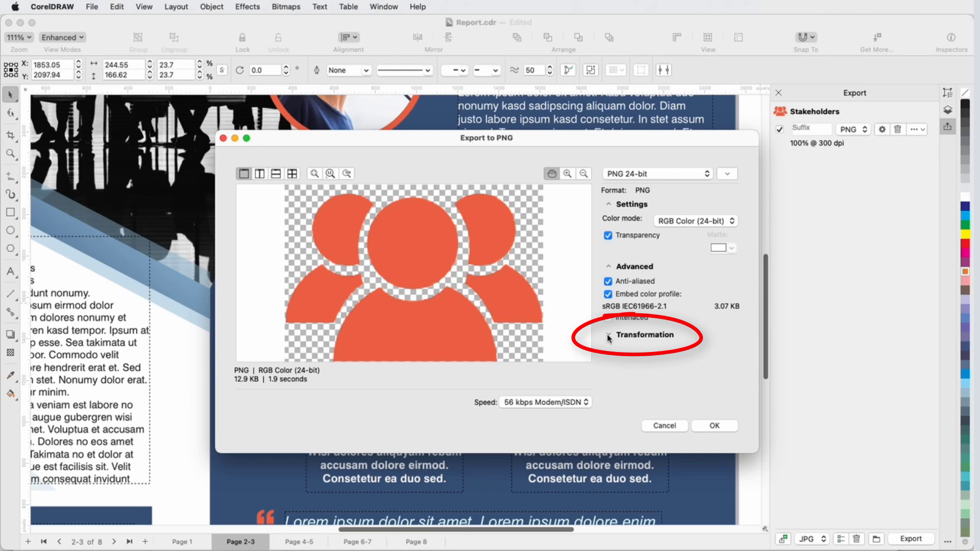
- Show the PNG size settings and select the current width value
{"action": "left_click", "coordinate": [608, 336]}
{"action": "triple_click", "coordinate": [662, 368]}
- Set the PNG width to 1000 px and add the suffix _1000px
{"action": "type", "text": "1000"}
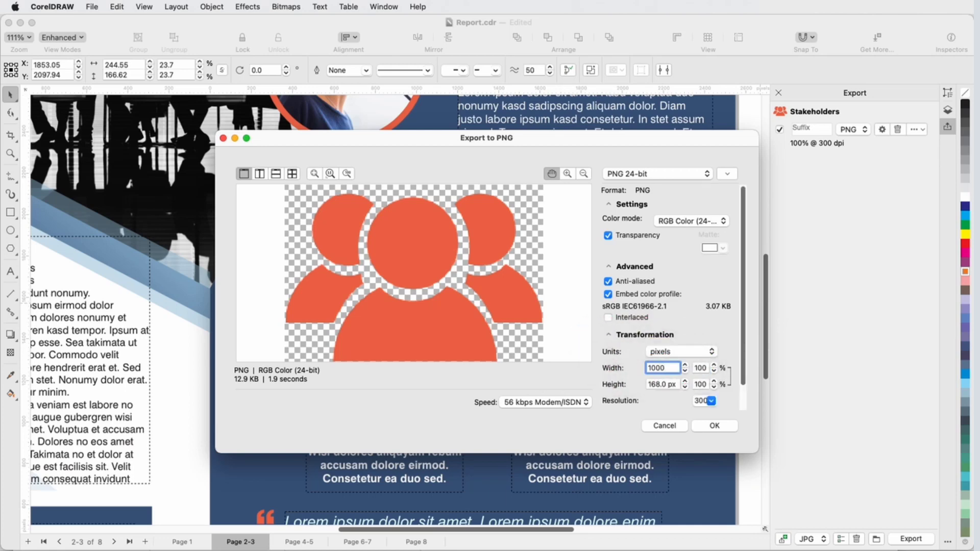
{"action": "left_click", "coordinate": [713, 426]}
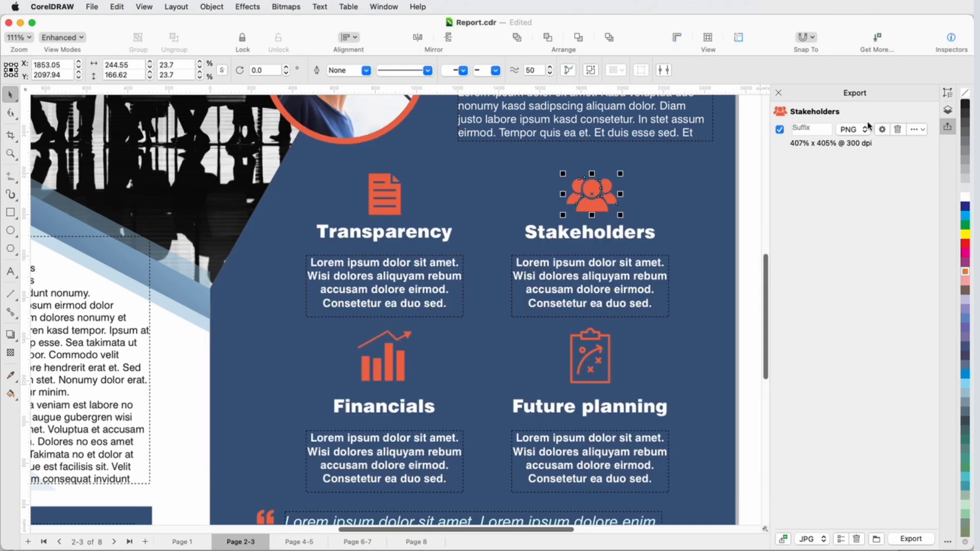
{"action": "left_click", "coordinate": [811, 130]}
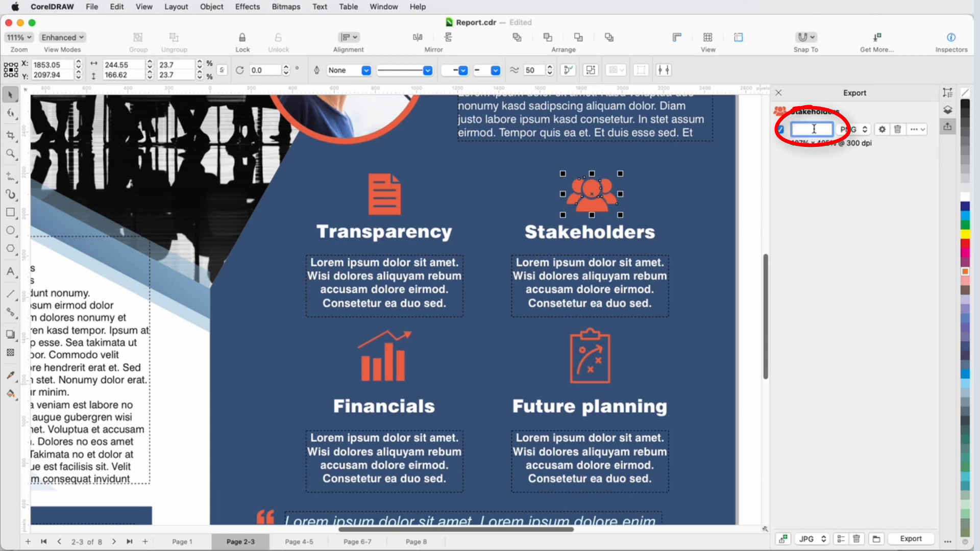
{"action": "type", "text": "_1000"}
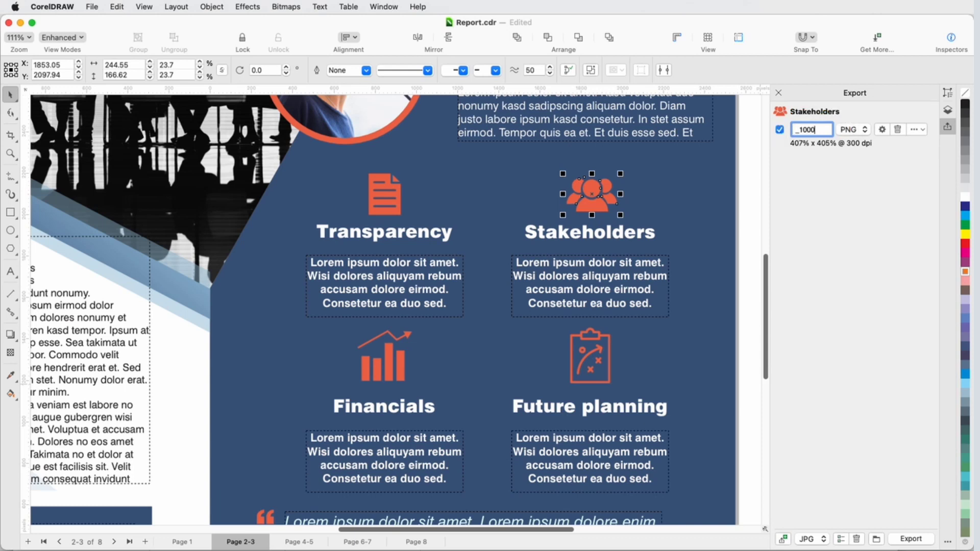
{"action": "type", "text": "px"}
- Duplicate the Stakeholders export, clear the copy's suffix, and make it EPS
{"action": "left_click", "coordinate": [923, 130]}
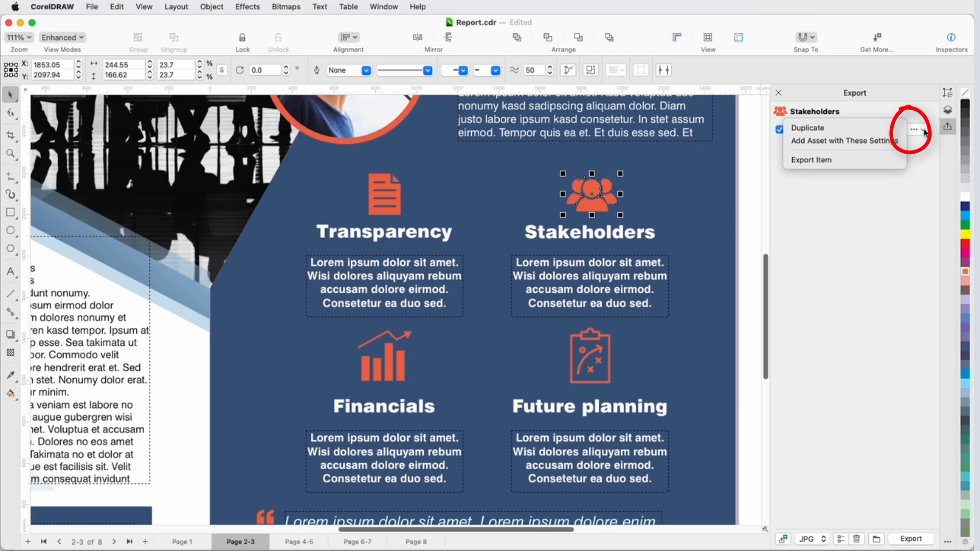
{"action": "left_click", "coordinate": [871, 129]}
{"action": "double_click", "coordinate": [789, 159]}
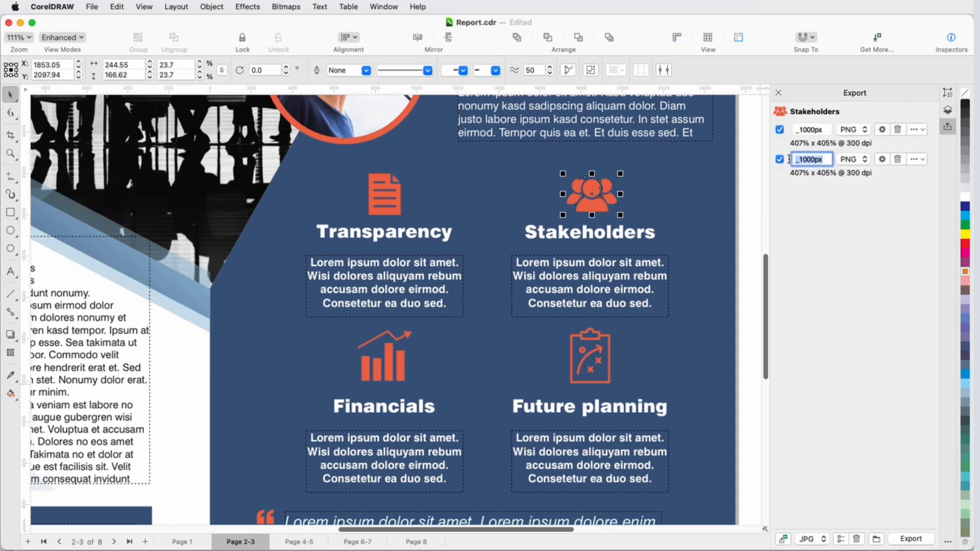
{"action": "key", "text": "BackSpace"}
{"action": "left_click", "coordinate": [862, 159]}
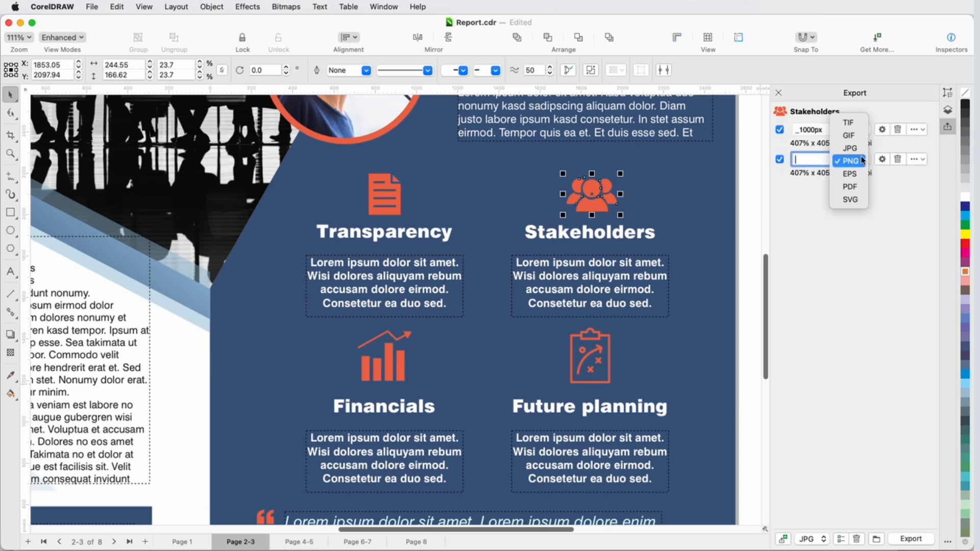
{"action": "left_click", "coordinate": [850, 173]}
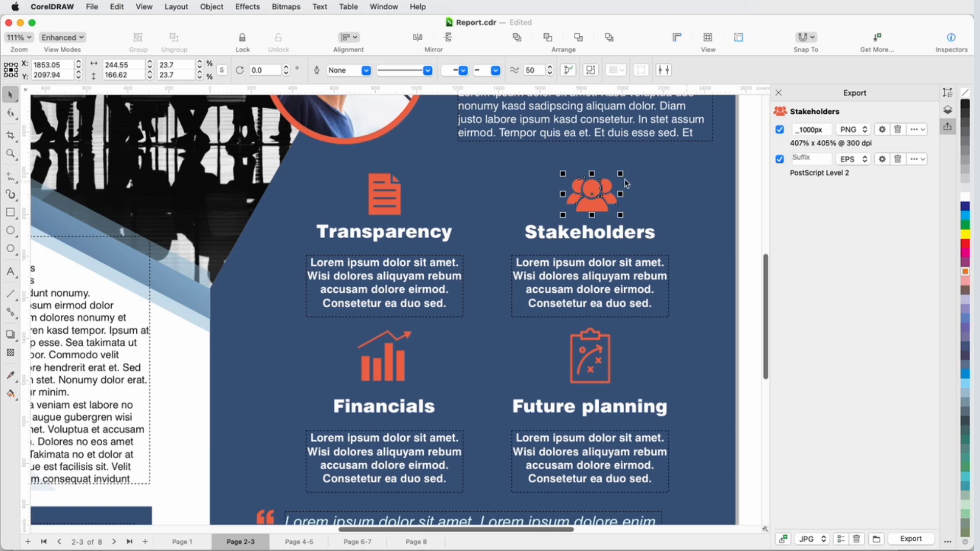
- Select the Transparency, Financials and FuturePlanning icons and apply Stakeholders' _1000px PNG and EPS (PostScript Level 2) settings
{"action": "left_click", "coordinate": [380, 203]}
{"action": "left_click", "coordinate": [394, 356], "text": "shift"}
{"action": "left_click", "coordinate": [595, 382], "text": "shift"}
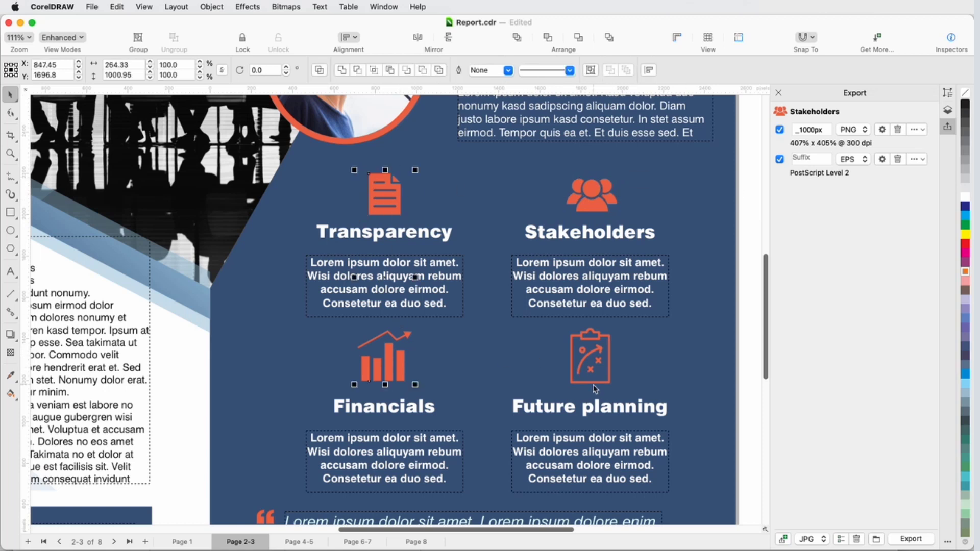
{"action": "left_click", "coordinate": [918, 129]}
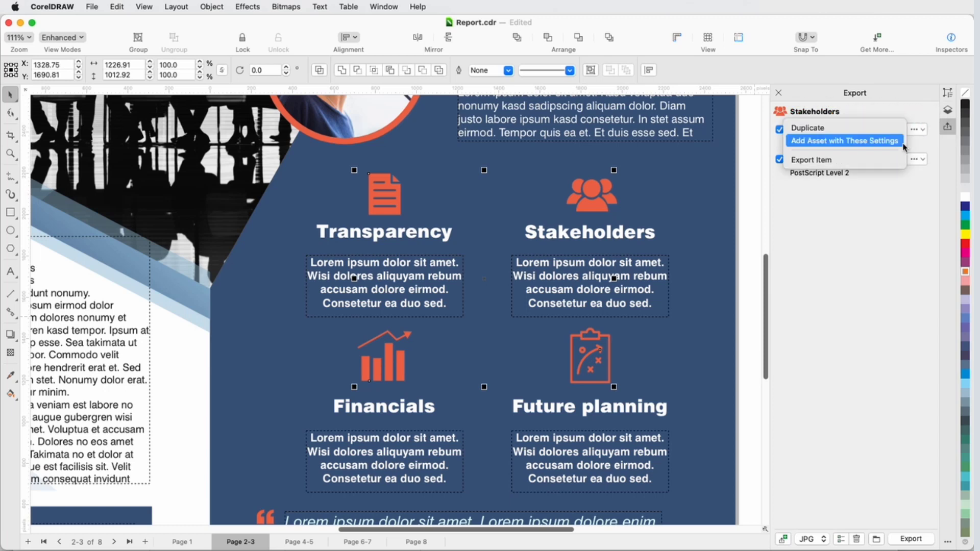
{"action": "left_click", "coordinate": [902, 143]}
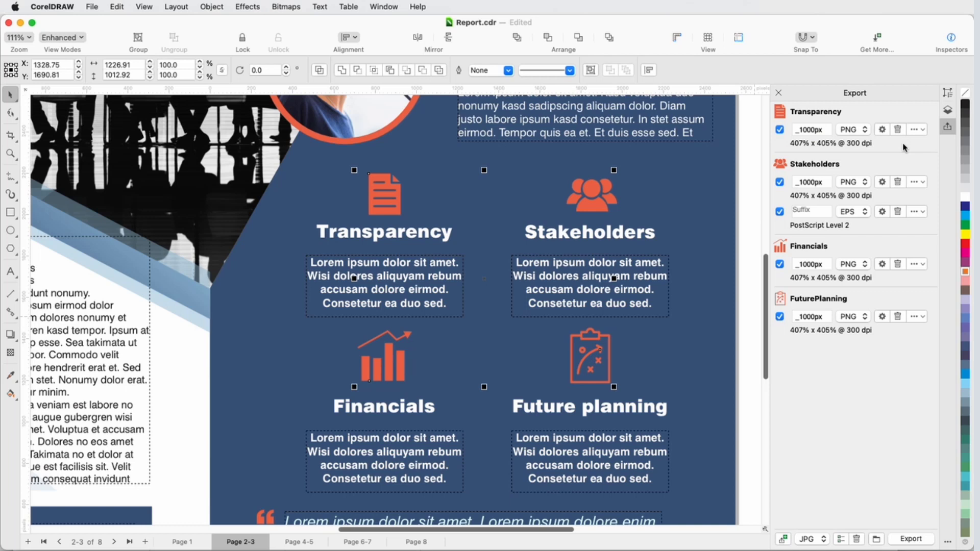
{"action": "left_click", "coordinate": [917, 212]}
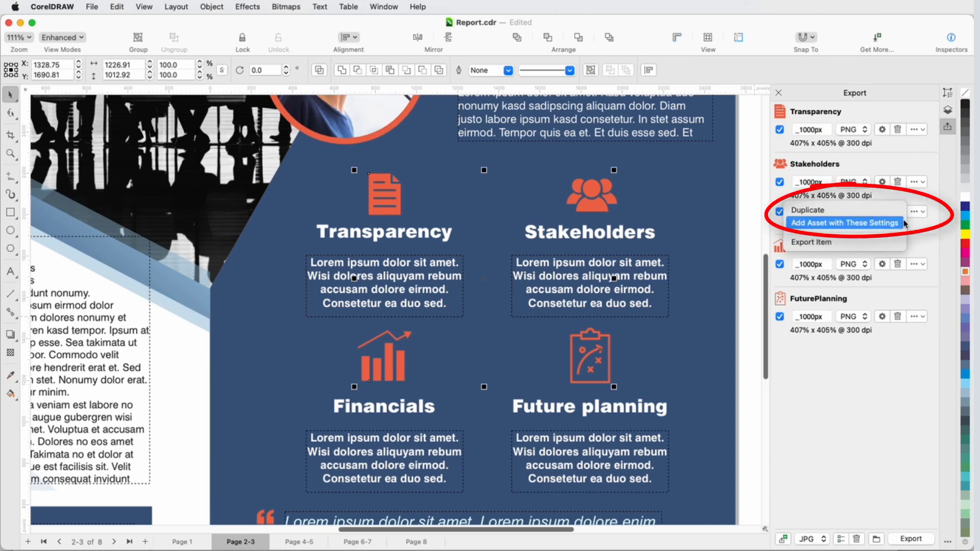
{"action": "left_click", "coordinate": [868, 223]}
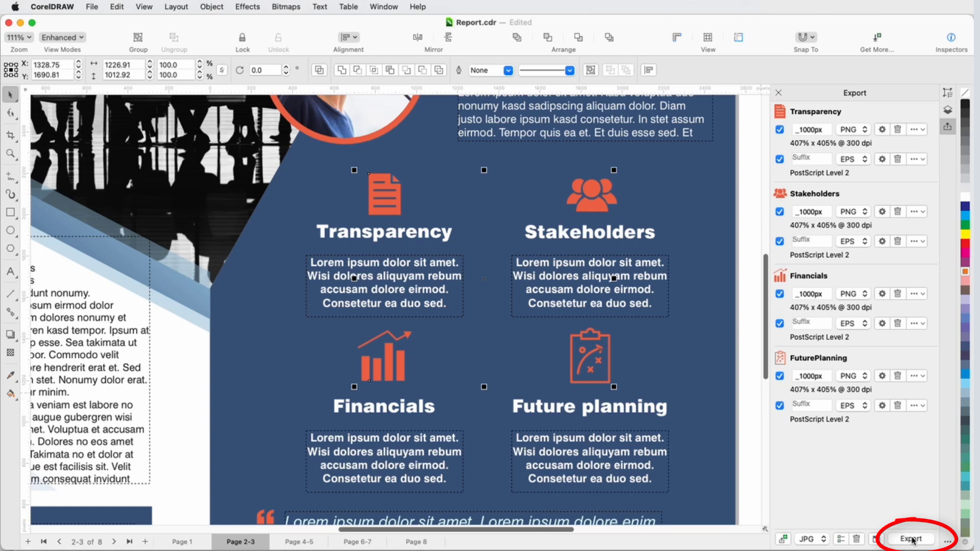
- Export all icons, then check the Exports folder for four 26.2 MB _1000px PNGs and four 37 KB EPS files
{"action": "left_click", "coordinate": [911, 539]}
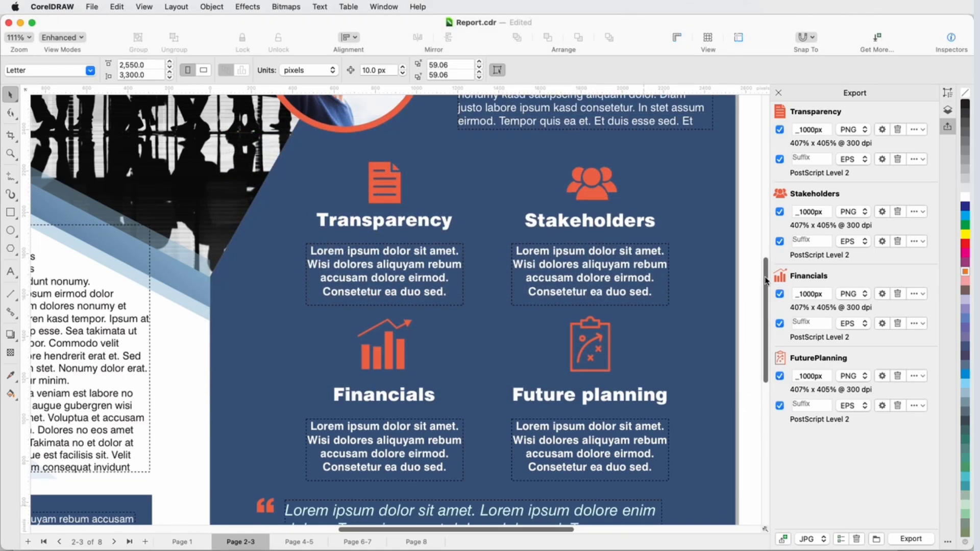
{"action": "scroll", "coordinate": [764, 327], "scroll_direction": "down", "scroll_amount": 3}
{"action": "scroll", "coordinate": [764, 327], "scroll_direction": "down", "scroll_amount": 1}
{"action": "scroll", "coordinate": [448, 496], "scroll_direction": "left", "scroll_amount": 10}
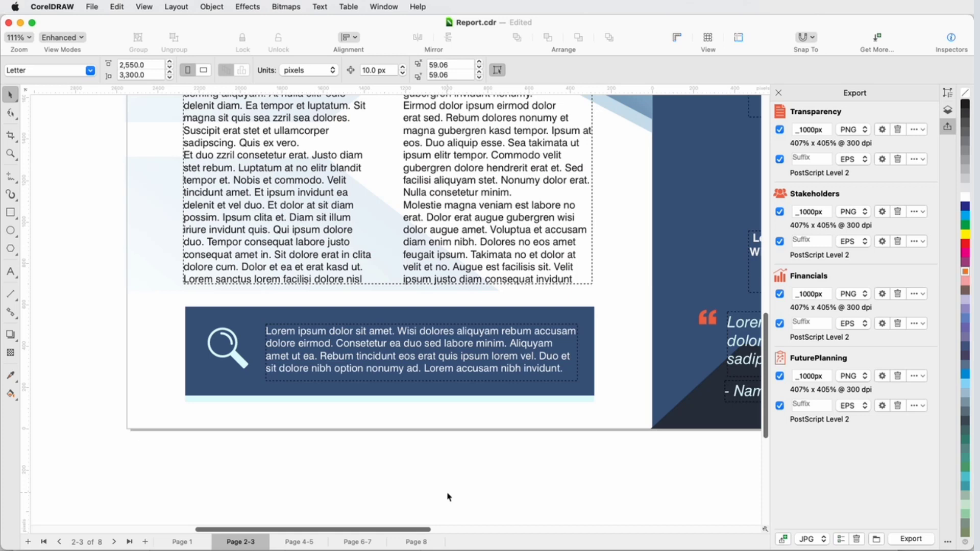
- Group the magnifier icon with its blue search box
{"action": "left_click", "coordinate": [245, 363]}
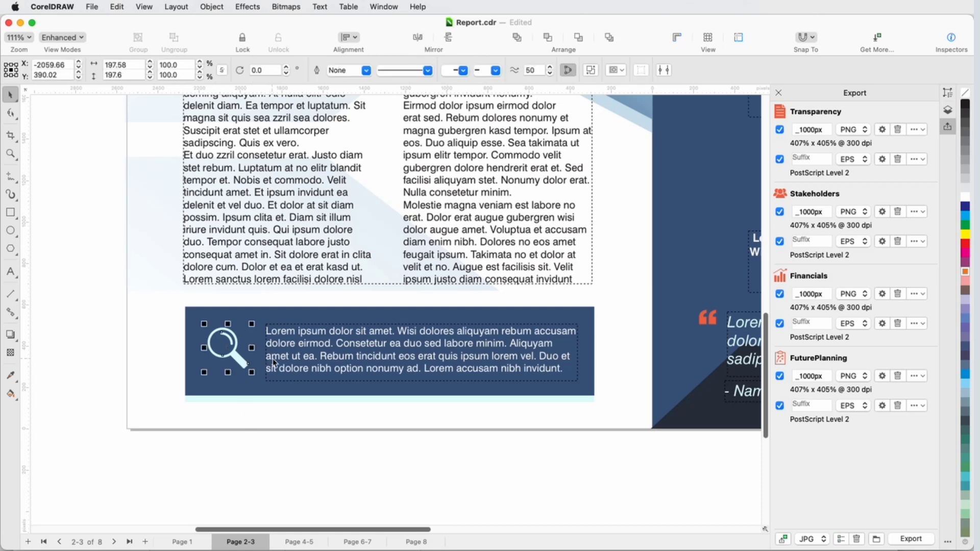
{"action": "left_click", "coordinate": [261, 388]}
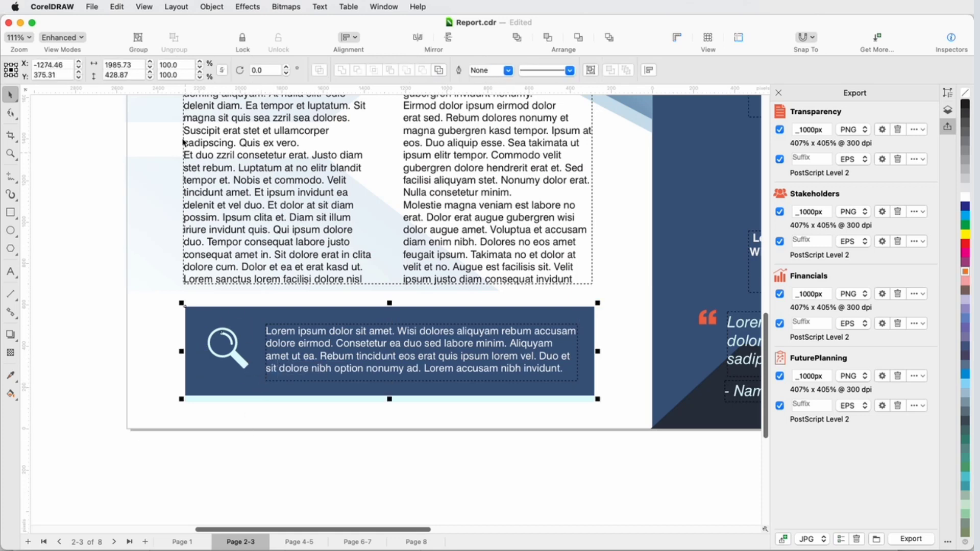
{"action": "left_click", "coordinate": [143, 48]}
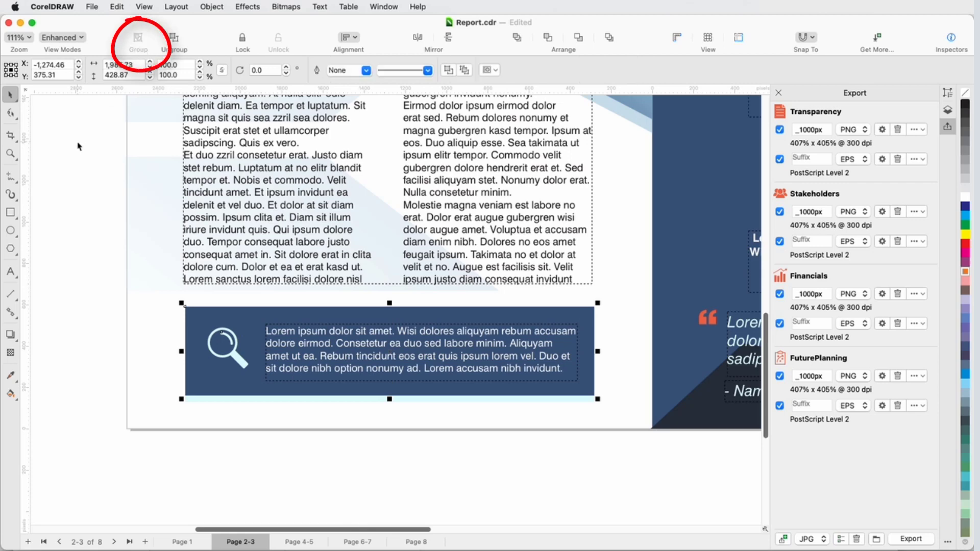
- Rename the new group to 'TextBox' in the Objects docker
{"action": "left_click", "coordinate": [947, 110]}
{"action": "right_click", "coordinate": [886, 204]}
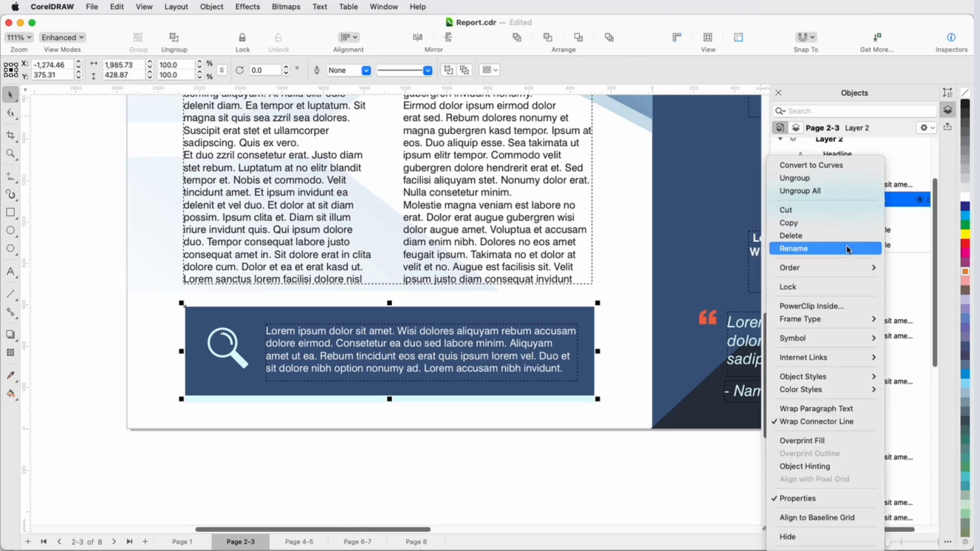
{"action": "left_click", "coordinate": [848, 250]}
{"action": "type", "text": "TextBox"}
{"action": "key", "text": "Return"}
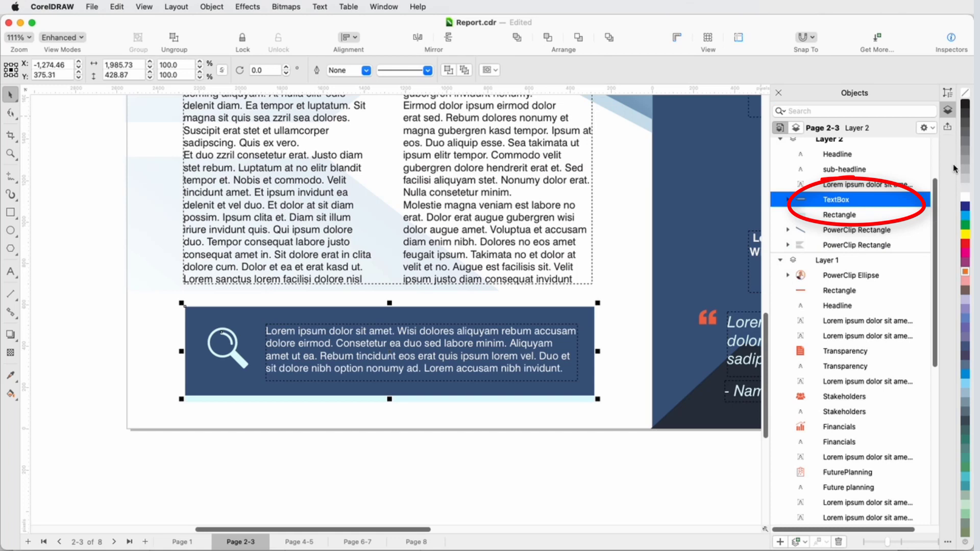
{"action": "left_click", "coordinate": [948, 126]}
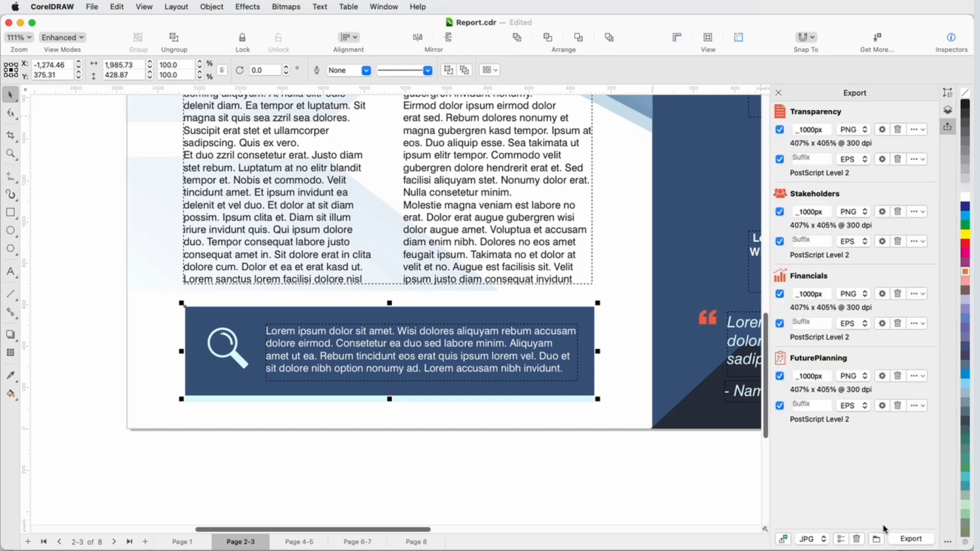
- Clear the old export list and add the TextBox group as a PNG export entry
{"action": "left_click", "coordinate": [857, 539]}
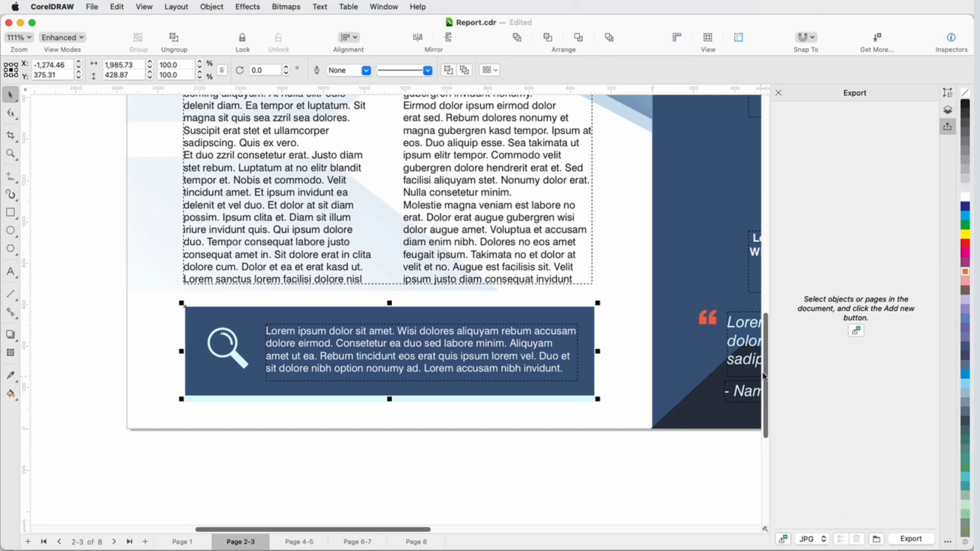
{"action": "left_click", "coordinate": [856, 330]}
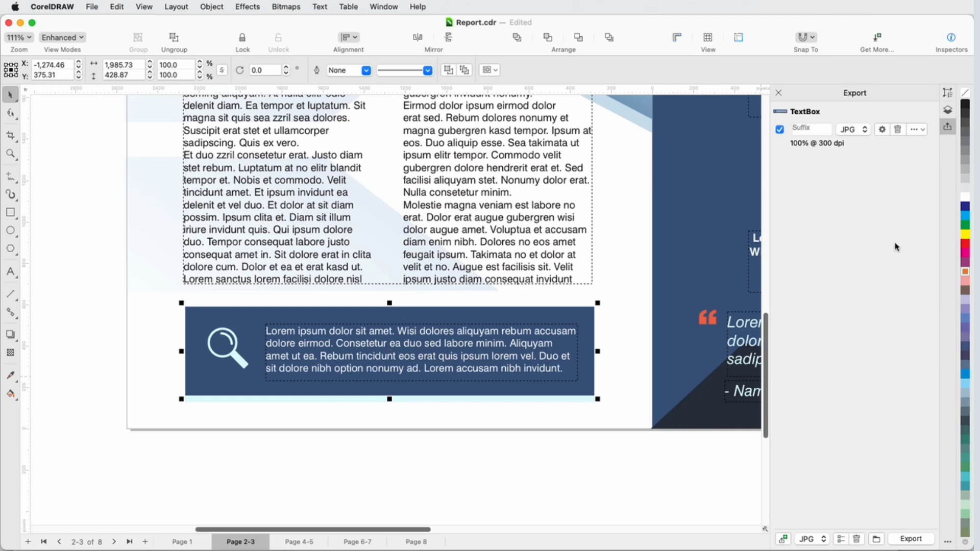
{"action": "left_click", "coordinate": [866, 135]}
{"action": "left_click", "coordinate": [860, 141]}
- Duplicate the TextBox entry as a 6.62 x 1.43 in SVG and accept its settings
{"action": "left_click", "coordinate": [924, 134]}
{"action": "left_click", "coordinate": [890, 134]}
{"action": "left_click", "coordinate": [866, 163]}
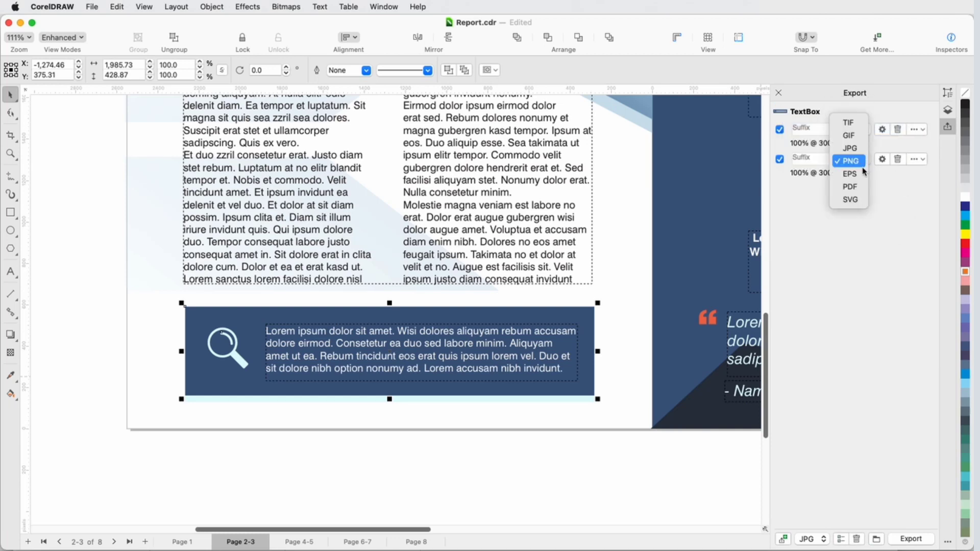
{"action": "left_click", "coordinate": [850, 199]}
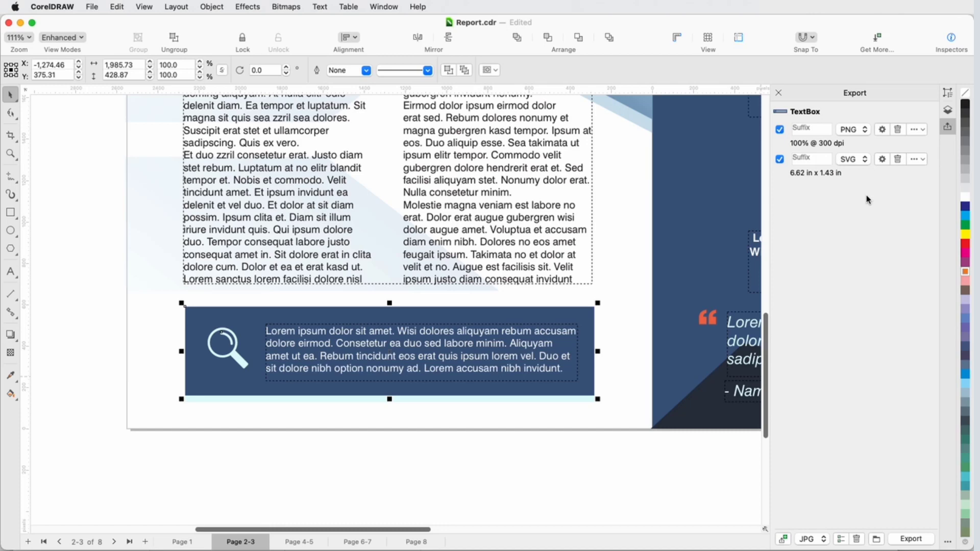
{"action": "left_click", "coordinate": [882, 160]}
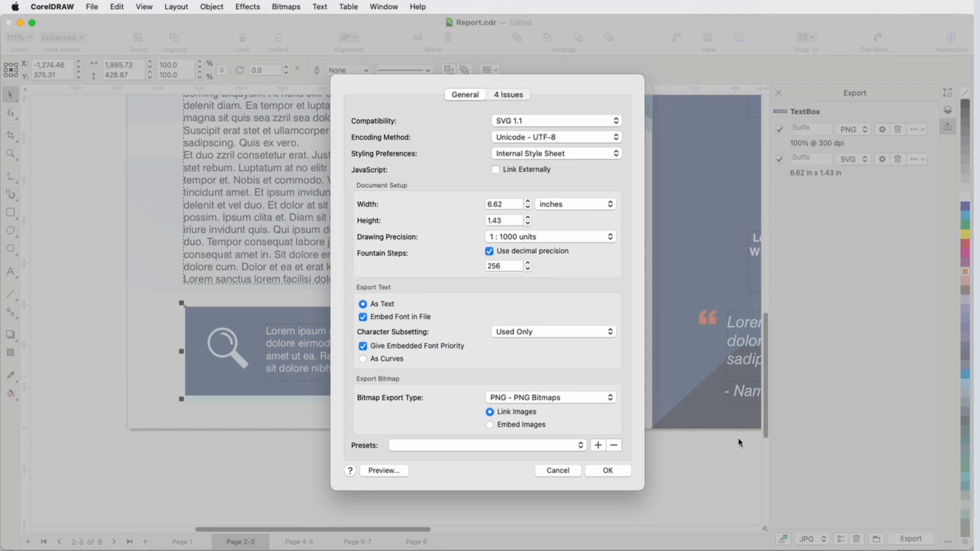
{"action": "left_click", "coordinate": [601, 471]}
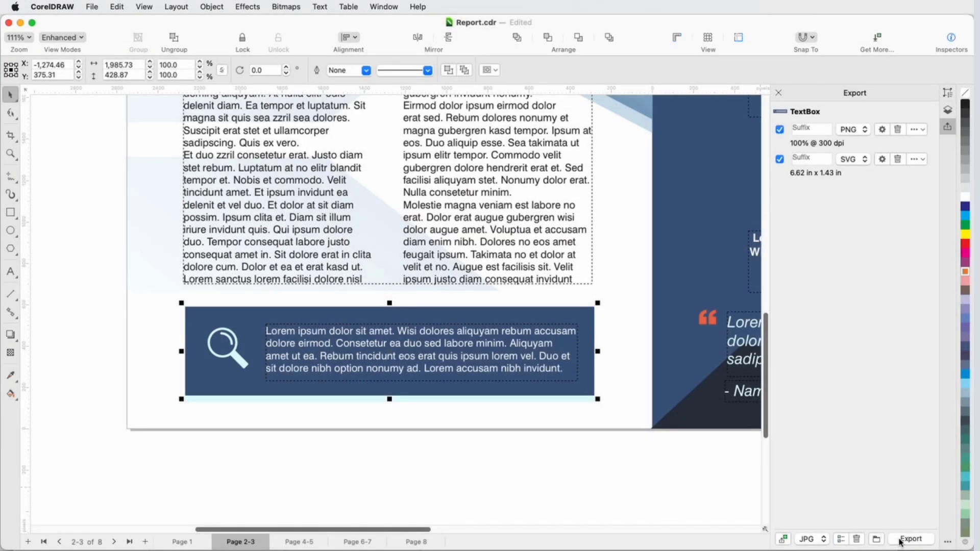
- Export TextBox as PNG and SVG, then open TextBox.png in Preview to check it
{"action": "left_click", "coordinate": [902, 539]}
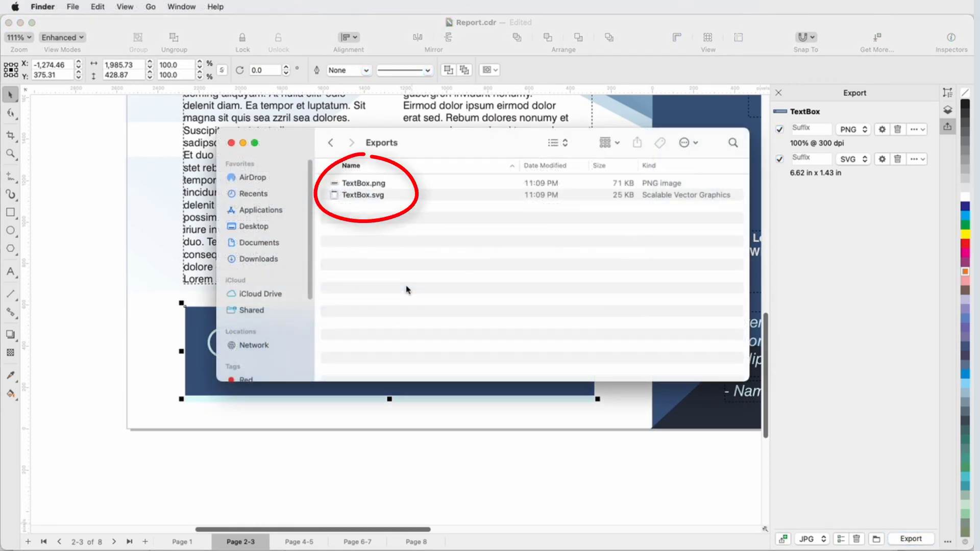
{"action": "double_click", "coordinate": [367, 184]}
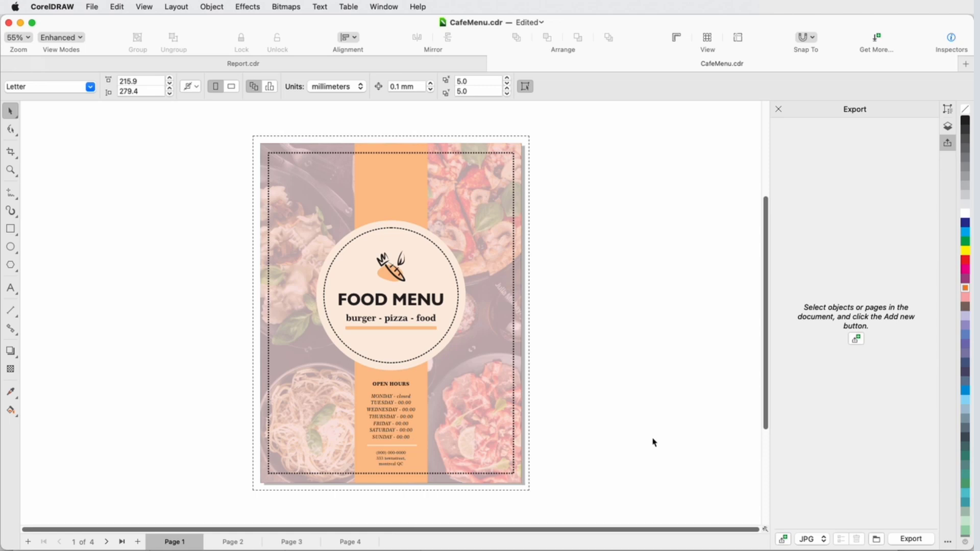
- Show the Pages docker with Page 1 through Page 4 thumbnails and select Page 1
{"action": "left_click", "coordinate": [948, 541]}
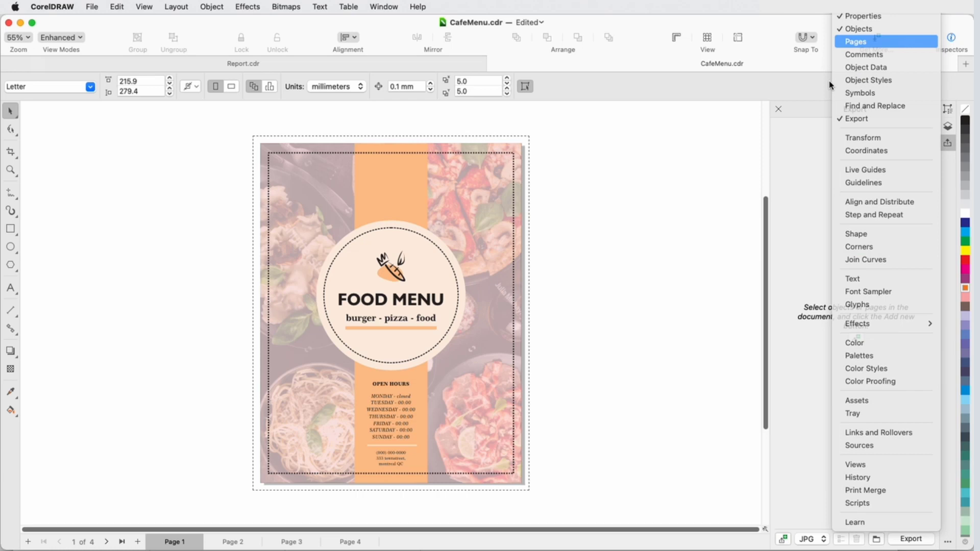
{"action": "left_click", "coordinate": [800, 146]}
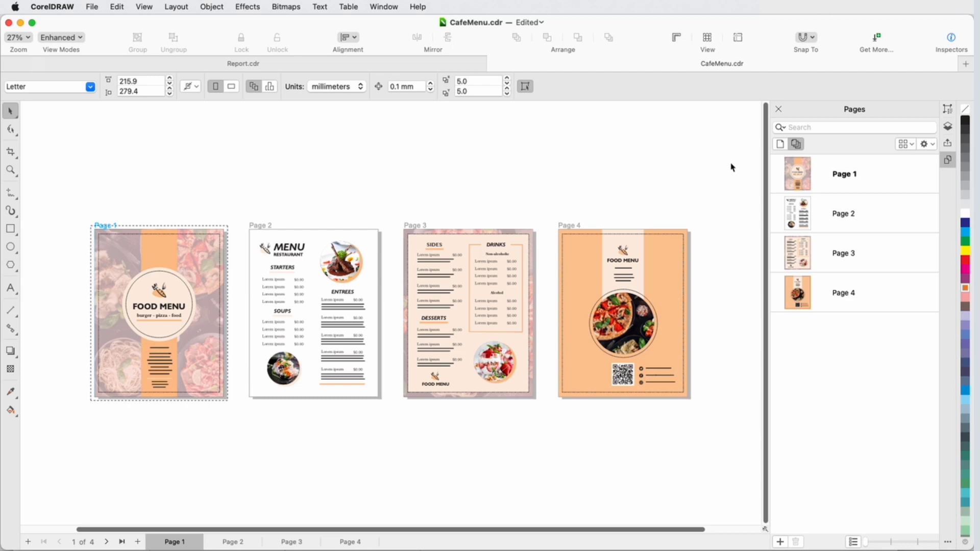
{"action": "left_click", "coordinate": [639, 327]}
{"action": "left_click", "coordinate": [630, 378]}
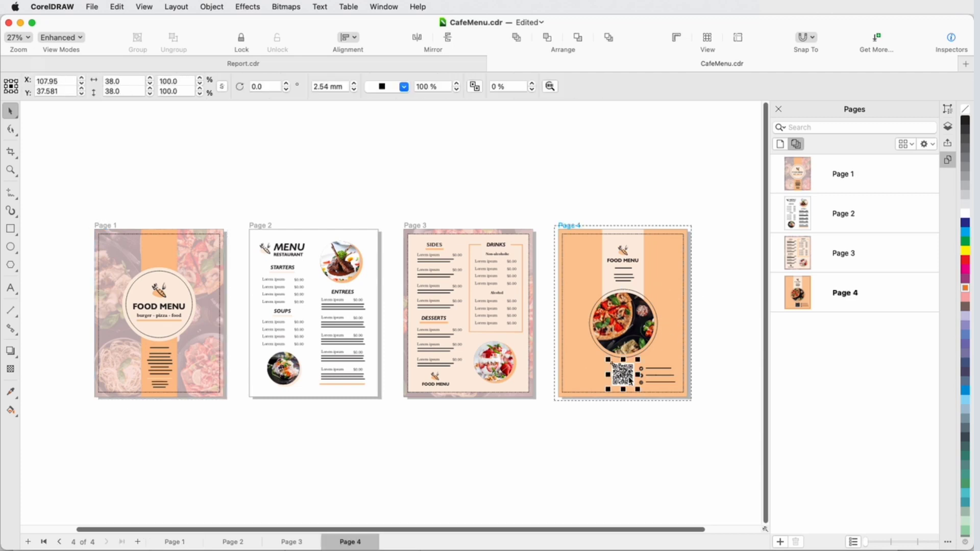
{"action": "left_click", "coordinate": [636, 429]}
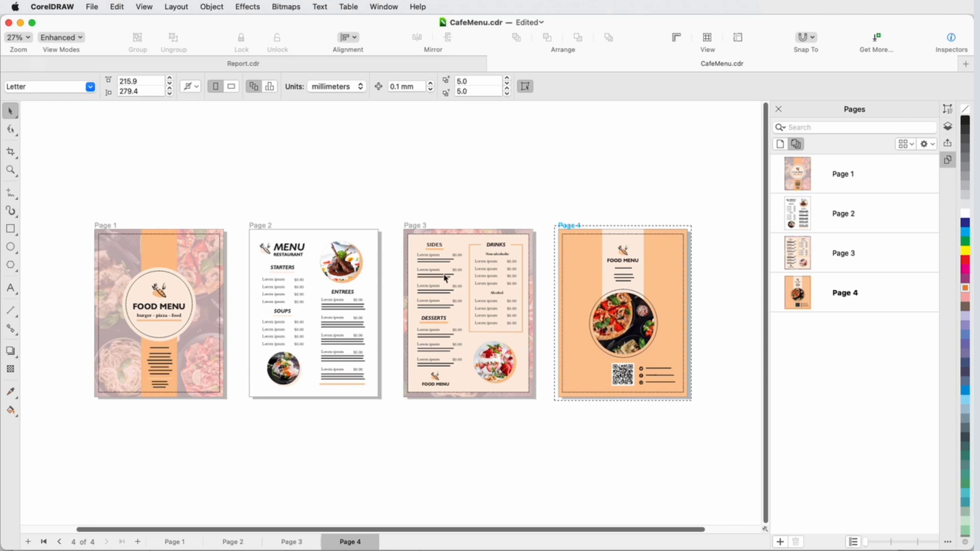
{"action": "left_click", "coordinate": [114, 226]}
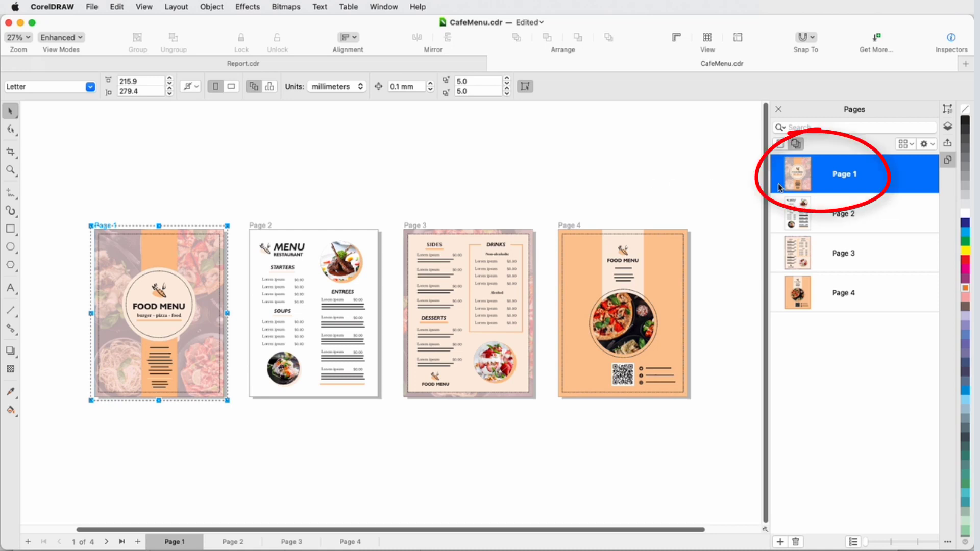
- Add Page 1 as a PDF export entry using Acrobat DC settings
{"action": "left_click", "coordinate": [947, 143]}
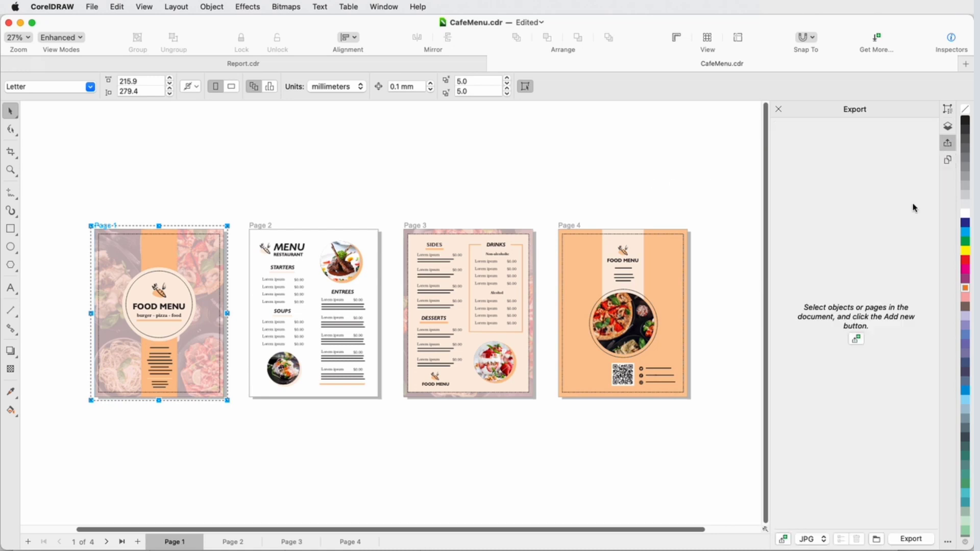
{"action": "left_click", "coordinate": [859, 341]}
{"action": "left_click", "coordinate": [868, 147]}
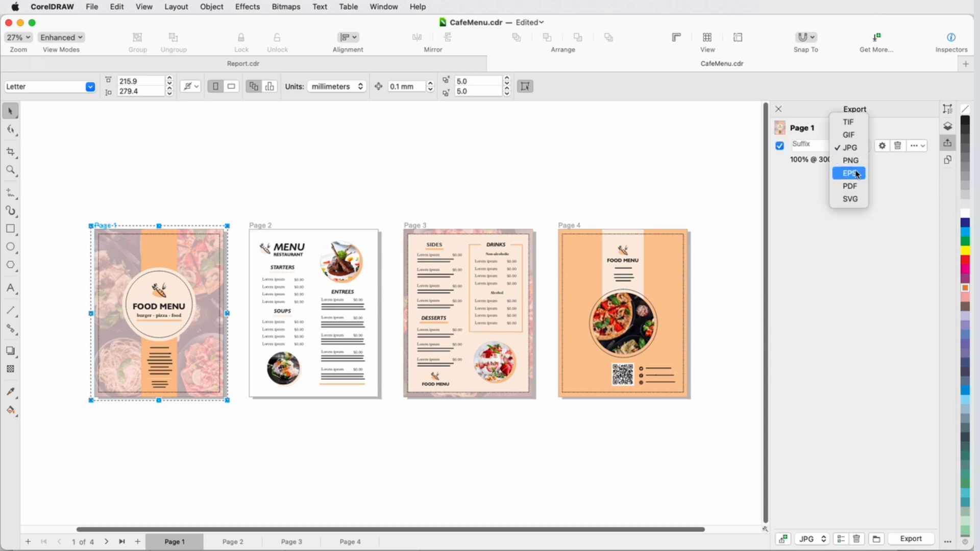
{"action": "left_click", "coordinate": [849, 185]}
{"action": "left_click", "coordinate": [882, 146]}
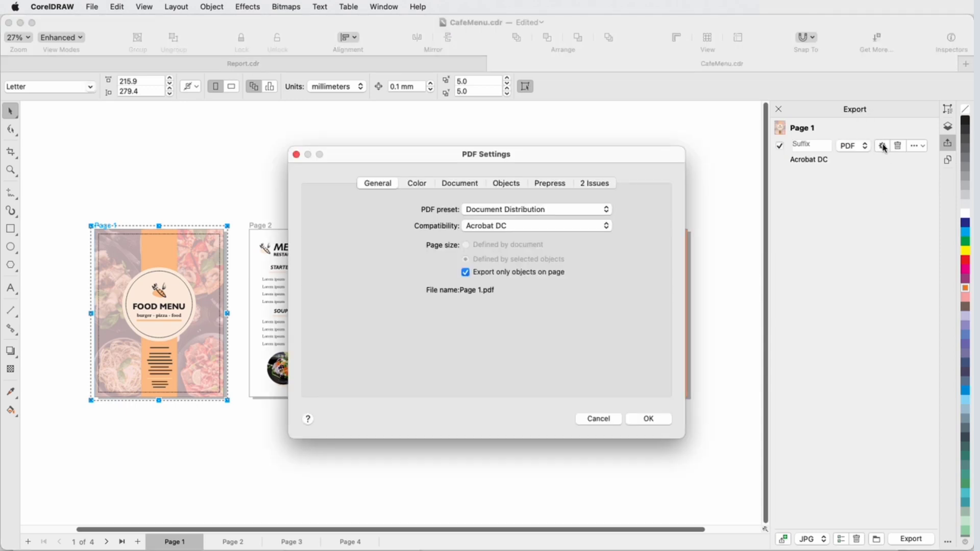
{"action": "left_click", "coordinate": [422, 185]}
{"action": "left_click", "coordinate": [454, 187]}
{"action": "left_click", "coordinate": [501, 187]}
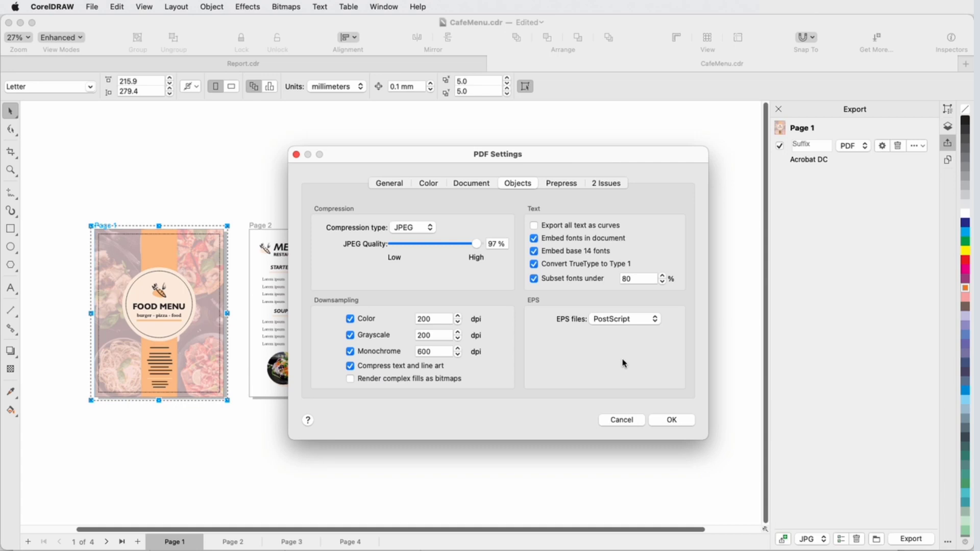
{"action": "left_click", "coordinate": [681, 422]}
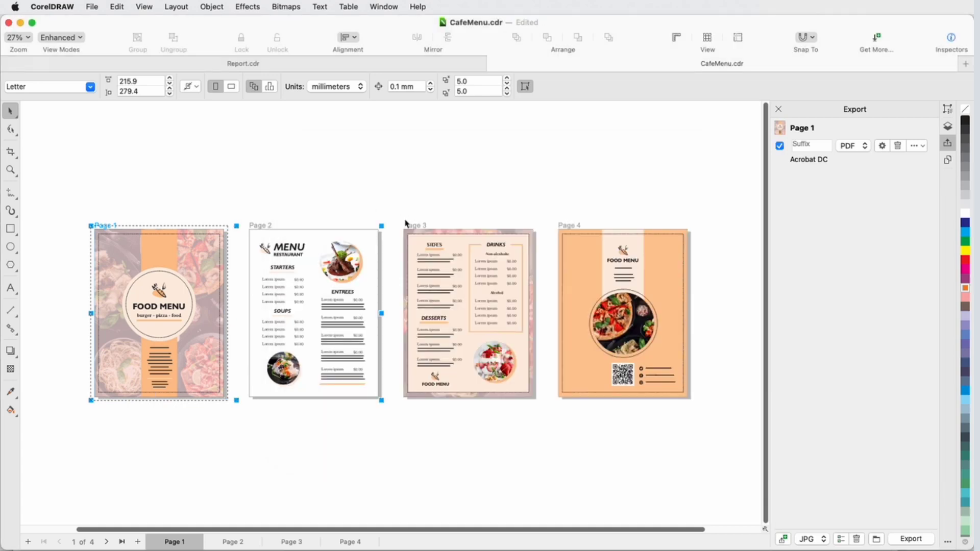
- Extend the selection to Pages 3 and 4 and give all pages the same PDF settings
{"action": "left_click", "coordinate": [409, 226], "text": "shift"}
{"action": "left_click", "coordinate": [567, 229], "text": "shift"}
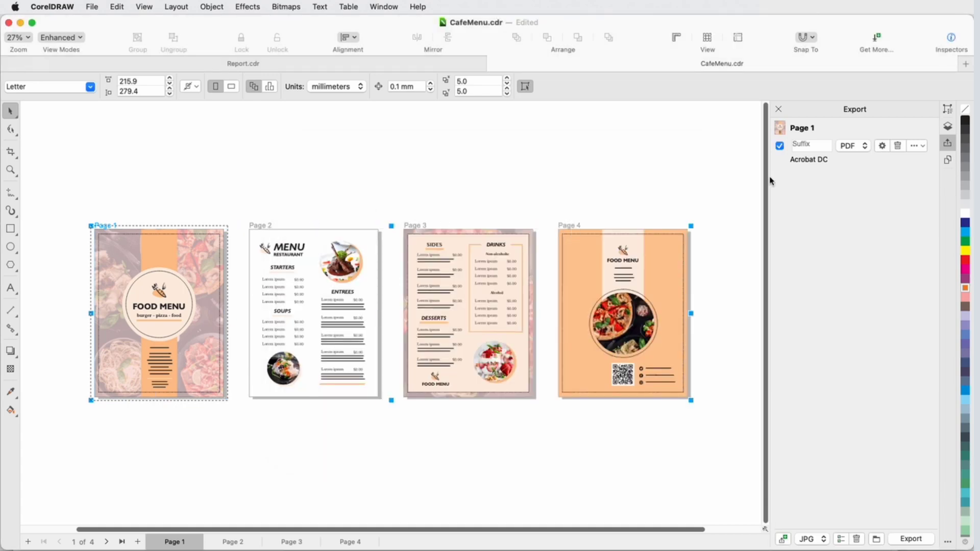
{"action": "left_click", "coordinate": [922, 146]}
{"action": "left_click", "coordinate": [842, 155]}
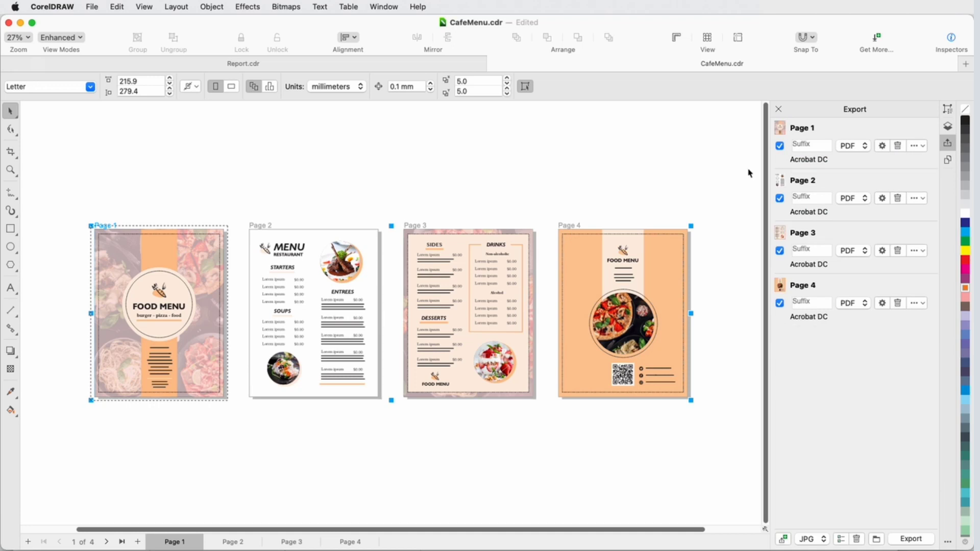
- Export the four pages as PDFs, view the Page 1.pdf FOOD MENU cover, then close it
{"action": "left_click", "coordinate": [904, 540]}
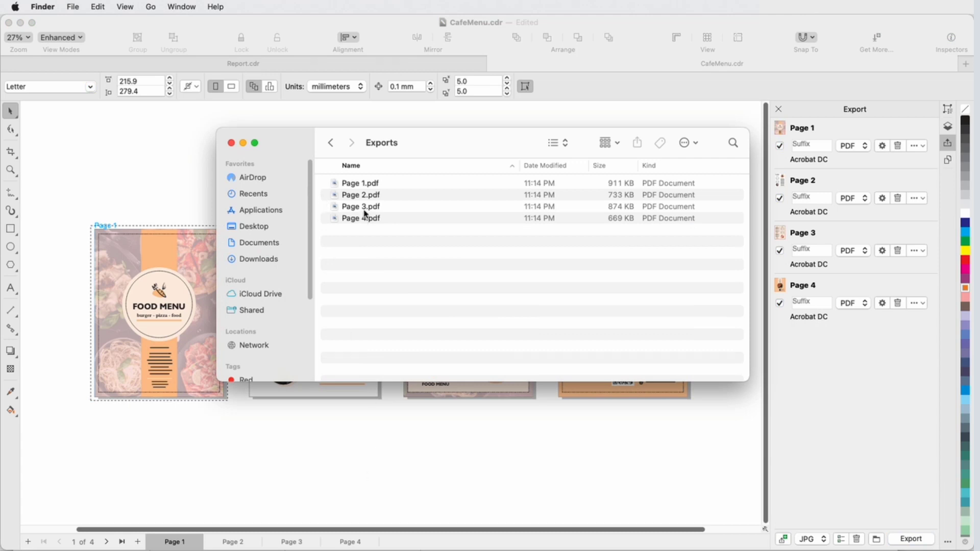
{"action": "double_click", "coordinate": [367, 184]}
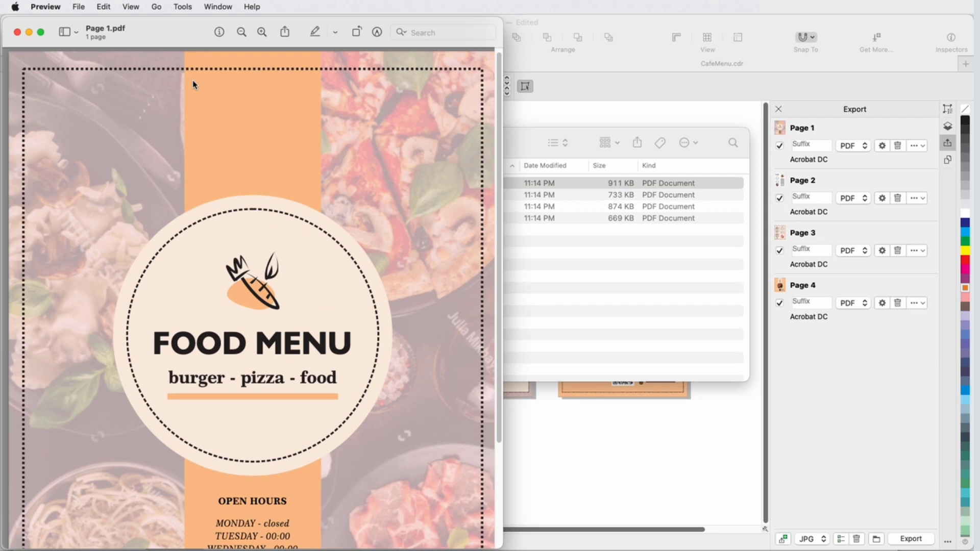
{"action": "left_click", "coordinate": [18, 33]}
{"action": "left_click", "coordinate": [231, 143]}
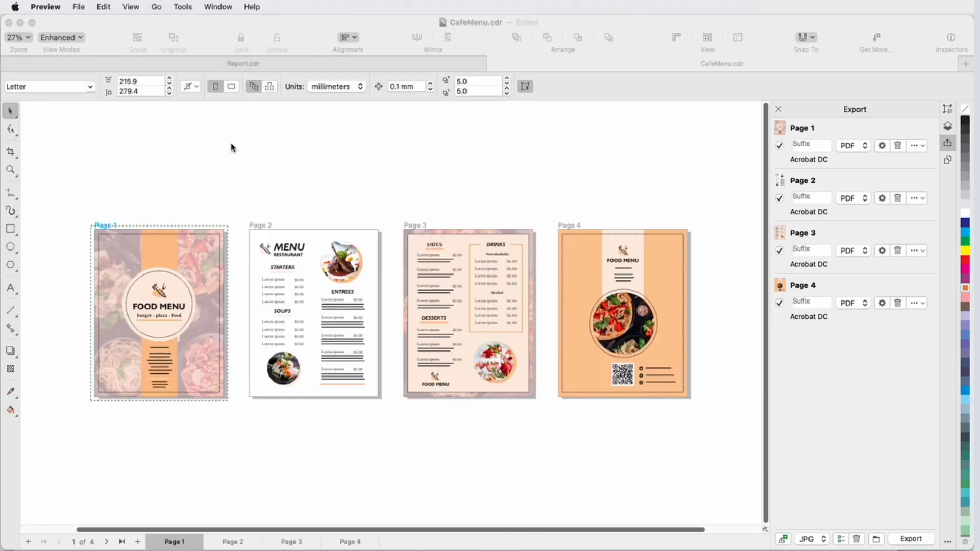